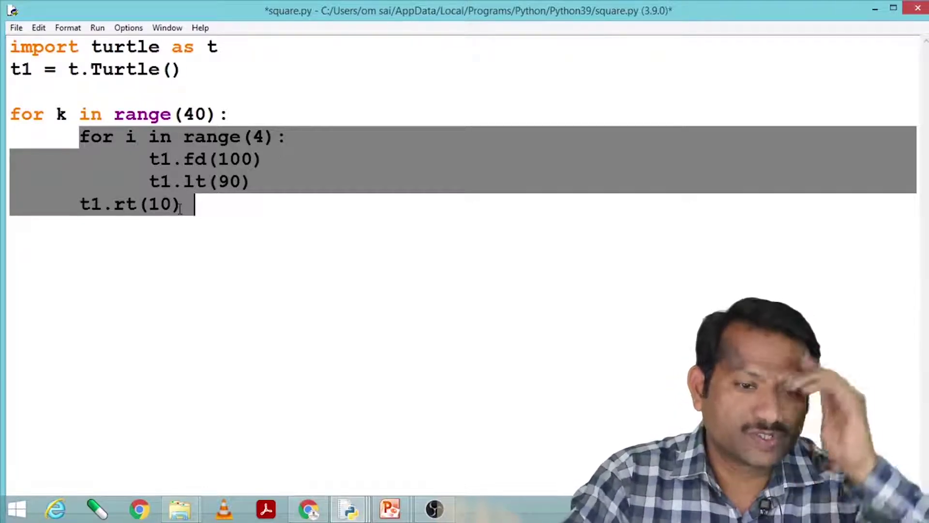
Step: Run square.py as a module, saving it first when asked
{"action": "left_click", "coordinate": [98, 28]}
{"action": "left_click", "coordinate": [123, 41]}
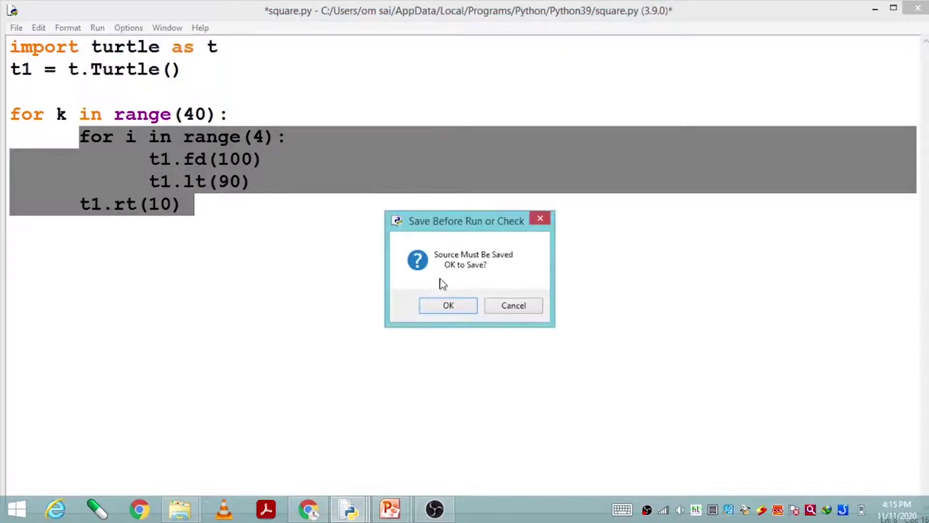
{"action": "left_click", "coordinate": [448, 305]}
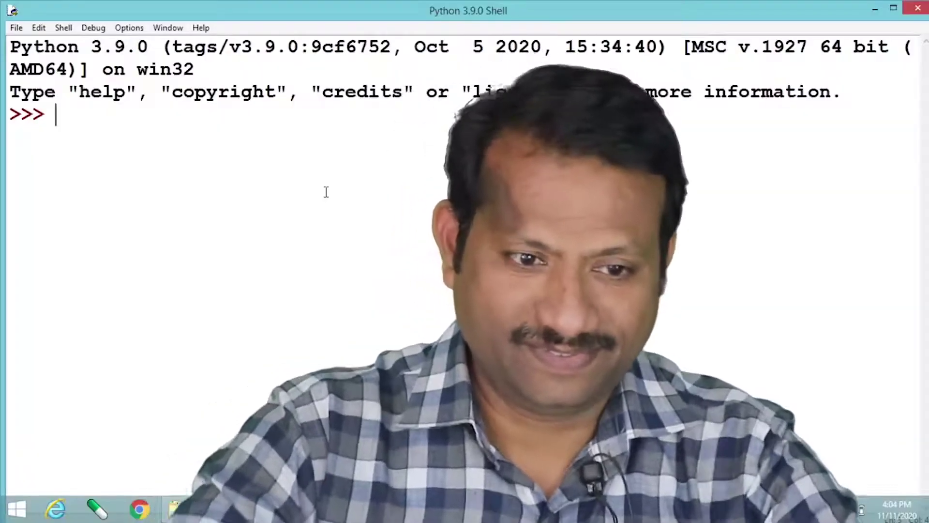
{"action": "type", "text": "i"}
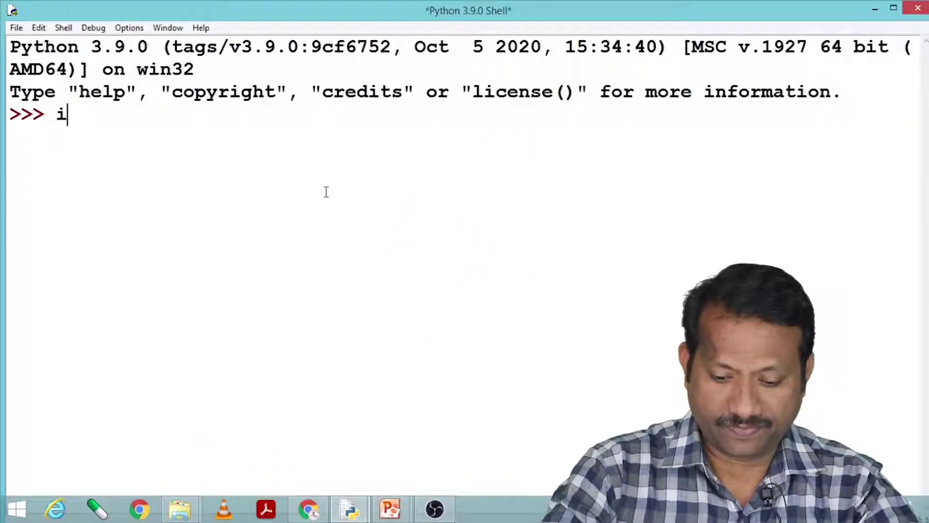
{"action": "type", "text": "mport turtle"}
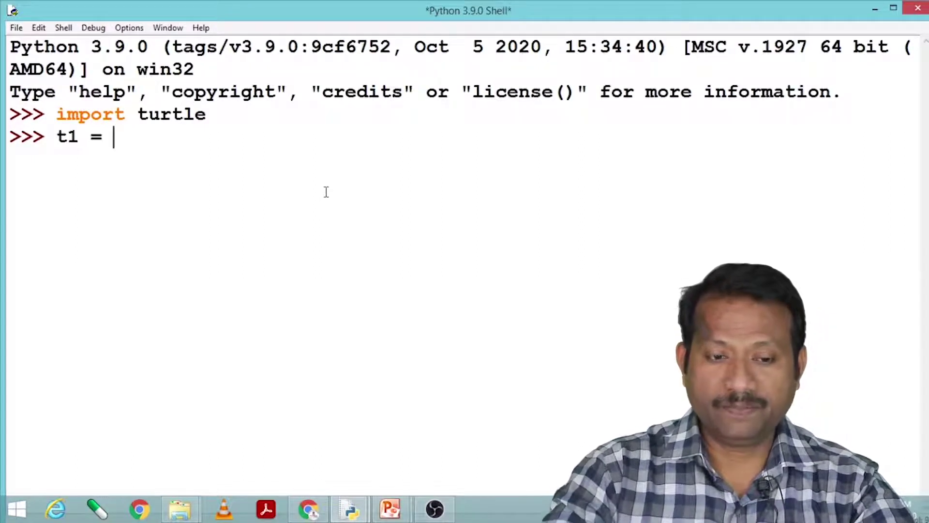
{"action": "type", "text": "le"}
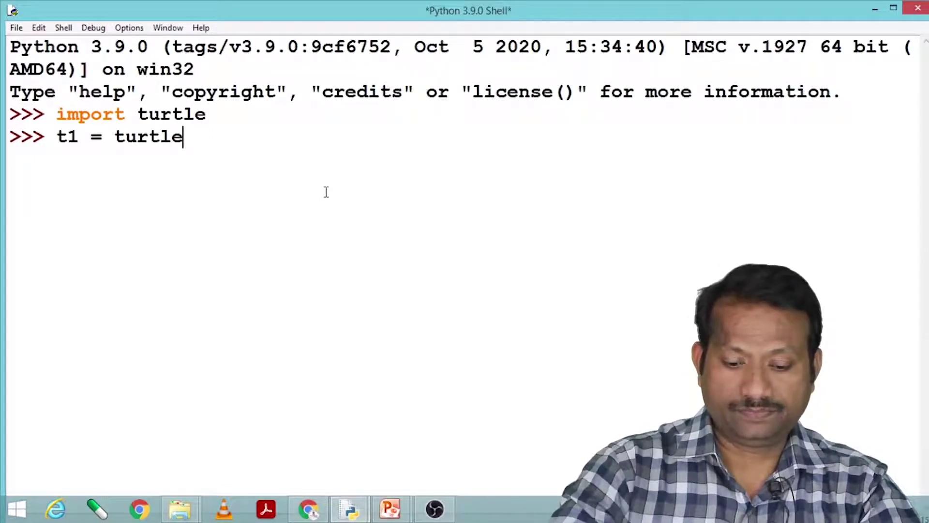
{"action": "type", "text": ".Turtle()"}
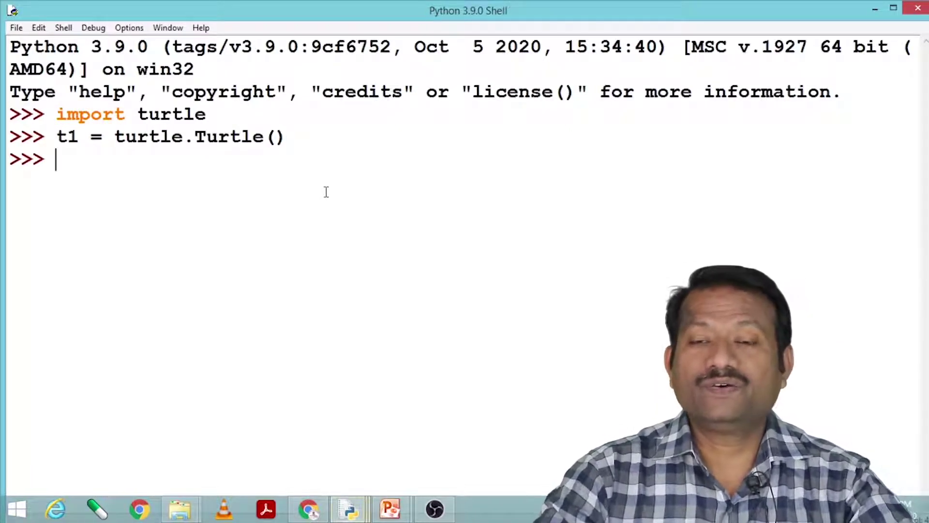
Step: Bring the blank Turtle Graphics window for t1 to the front
{"action": "left_click", "coordinate": [353, 512]}
{"action": "left_click", "coordinate": [498, 388]}
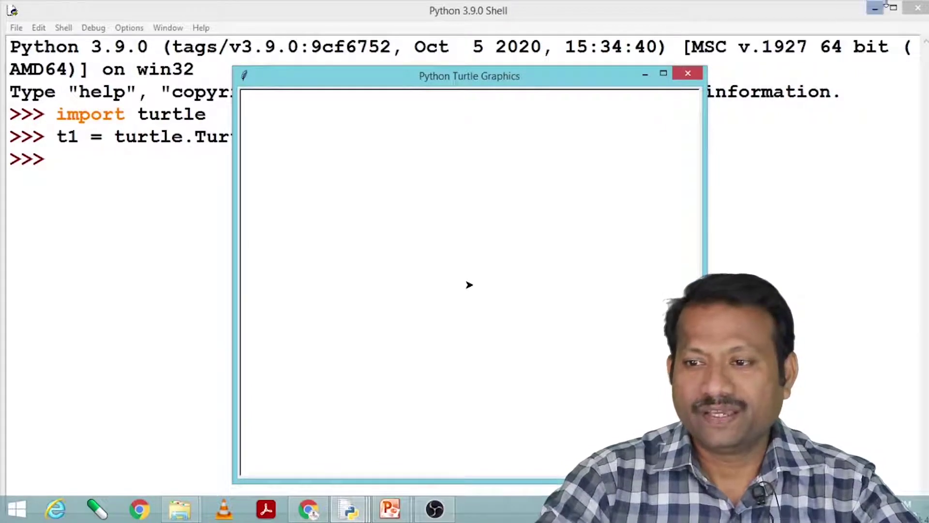
Step: Minimize the shell window to reveal the PowerPoint METHODS slide
{"action": "left_click", "coordinate": [894, 7]}
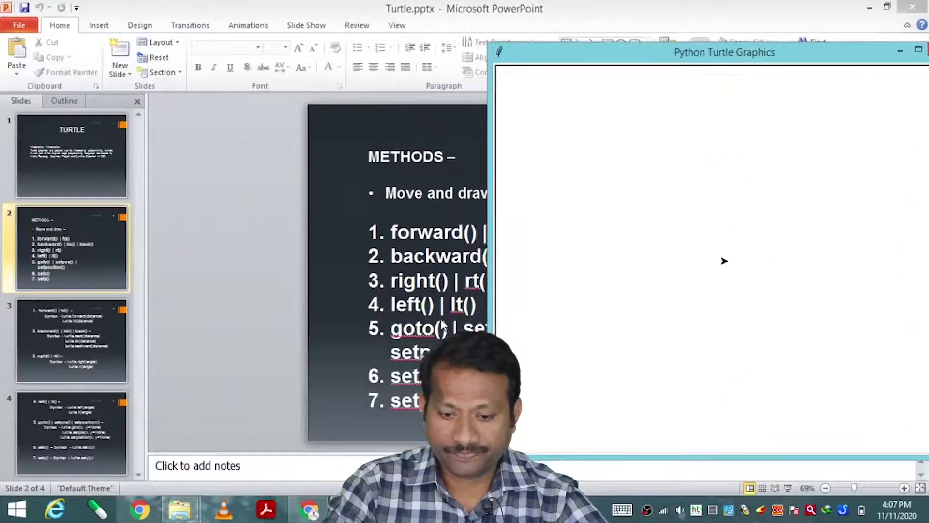
{"action": "mouse_move", "coordinate": [350, 509]}
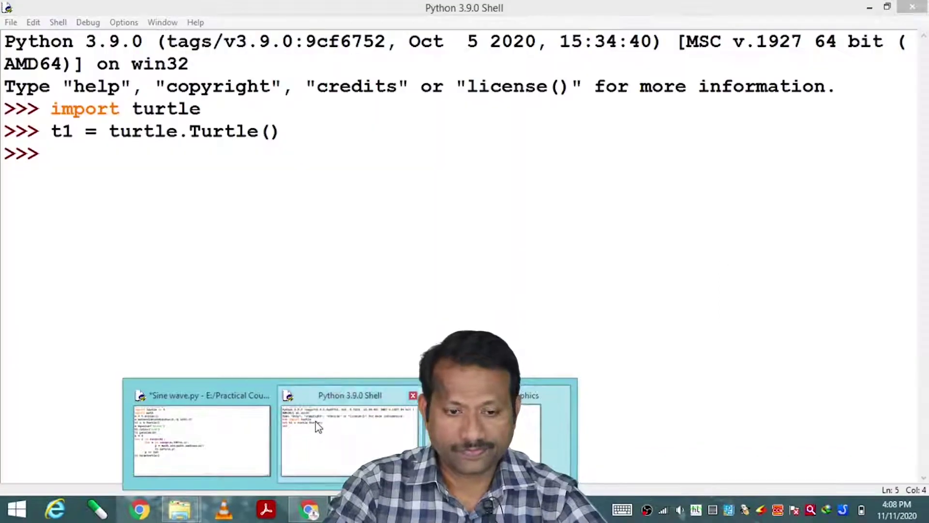
Step: Restore, narrow and reposition the shell so the Turtle Graphics window stays visible
{"action": "left_click", "coordinate": [348, 436]}
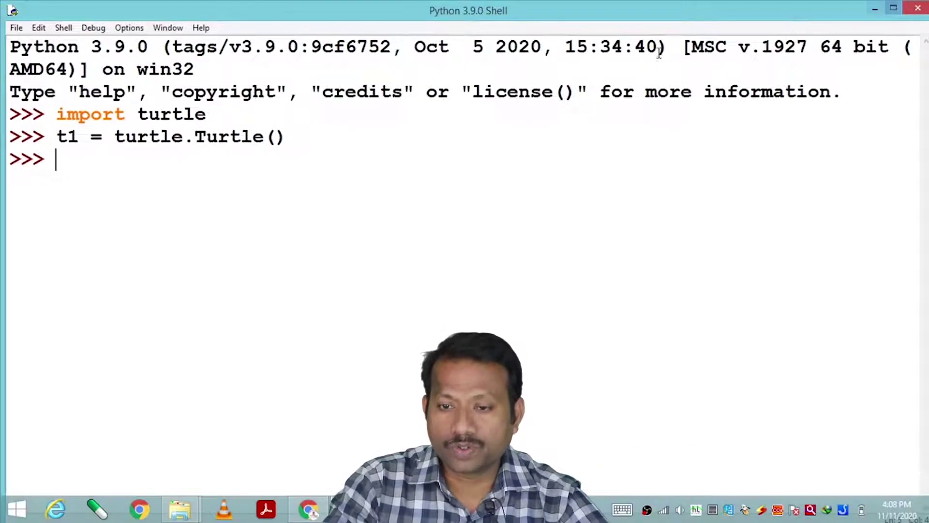
{"action": "left_click_drag", "start_coordinate": [627, 18], "coordinate": [508, 15]}
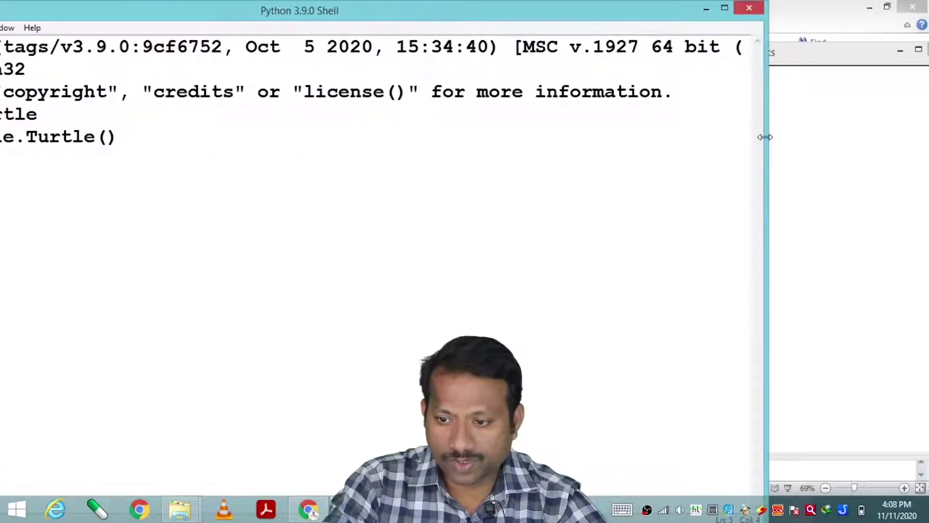
{"action": "left_click_drag", "start_coordinate": [765, 138], "coordinate": [356, 141]}
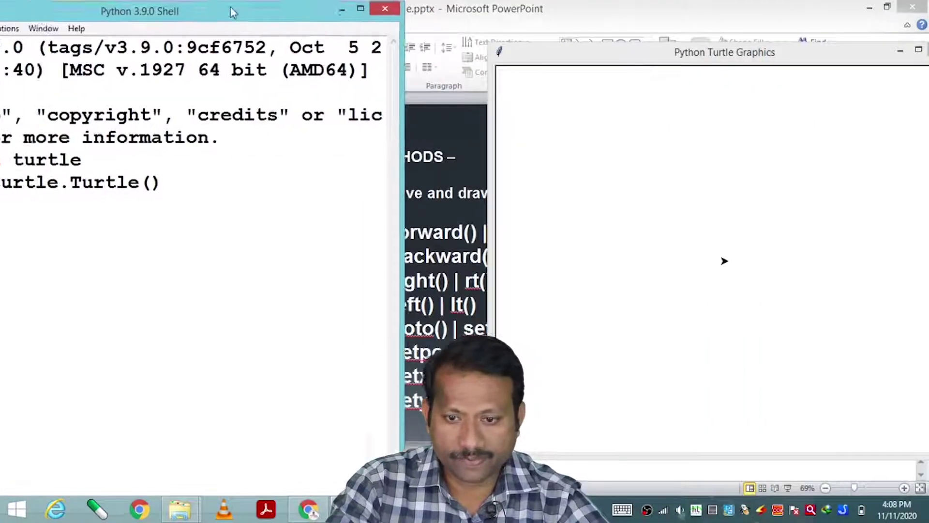
{"action": "left_click_drag", "start_coordinate": [175, 15], "coordinate": [285, 7]}
{"action": "left_click_drag", "start_coordinate": [176, 15], "coordinate": [234, 15]}
{"action": "type", "text": "t1.fd"}
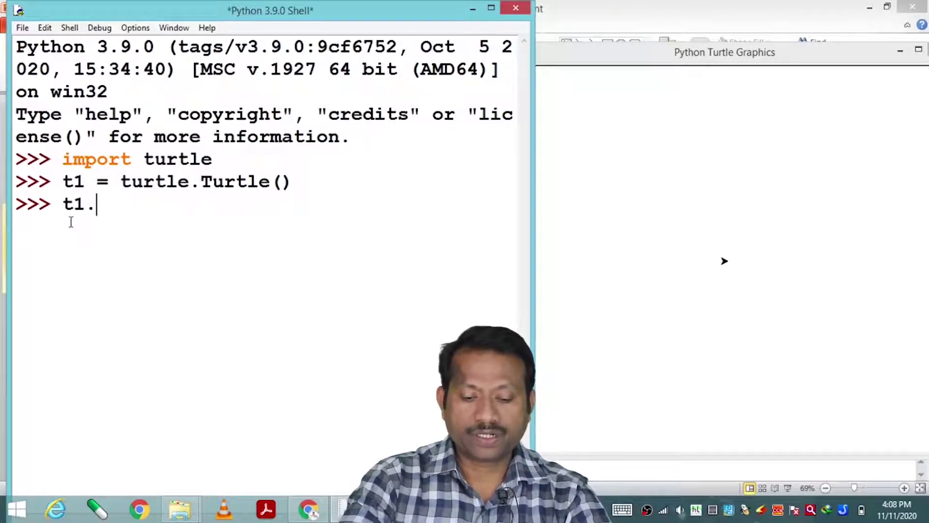
{"action": "type", "text": "("}
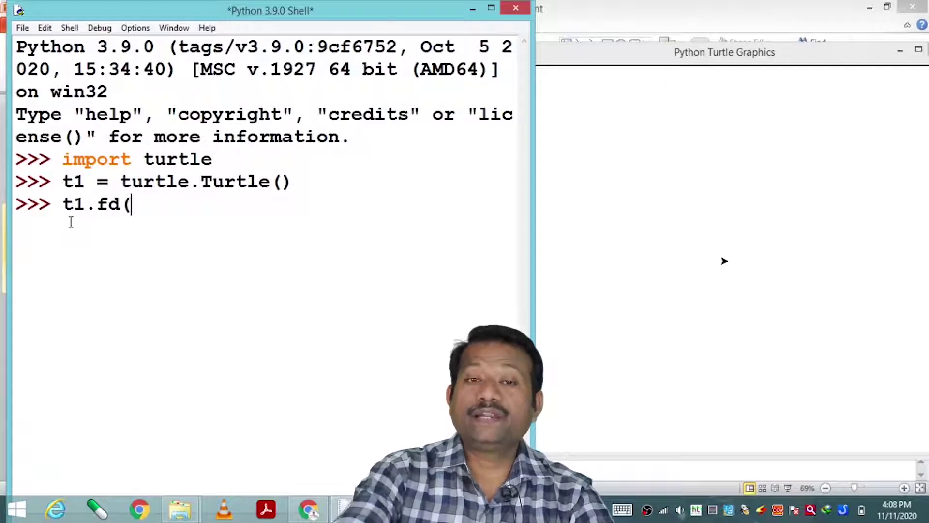
{"action": "type", "text": ")"}
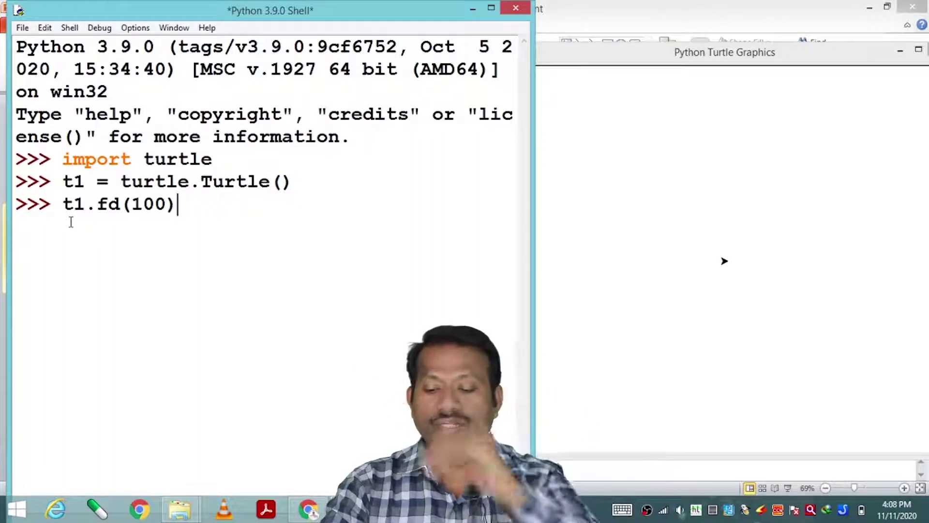
Step: Run t1.fd(100) to draw a 100-unit line, then t1.lt(90) to face up
{"action": "key", "text": "Return"}
{"action": "type", "text": "t1"}
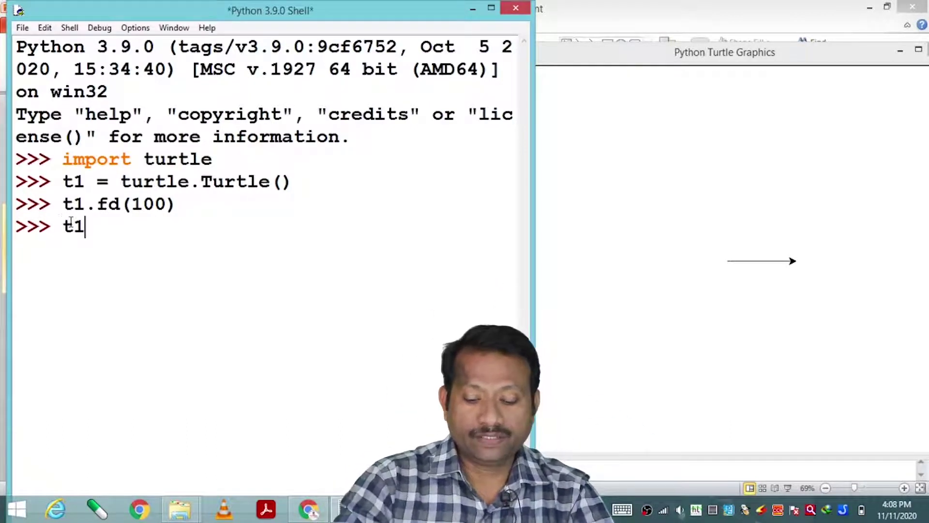
{"action": "type", "text": "."}
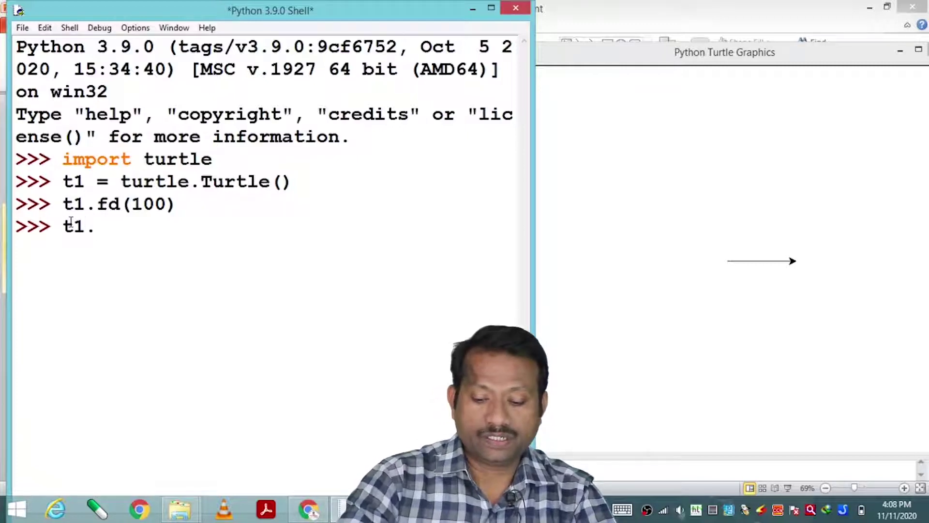
{"action": "type", "text": "lt"}
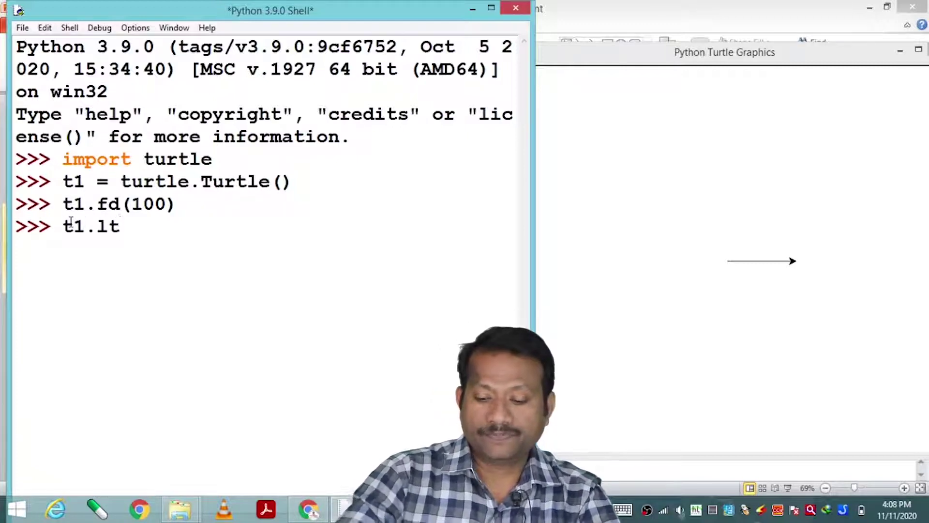
{"action": "type", "text": "(90"}
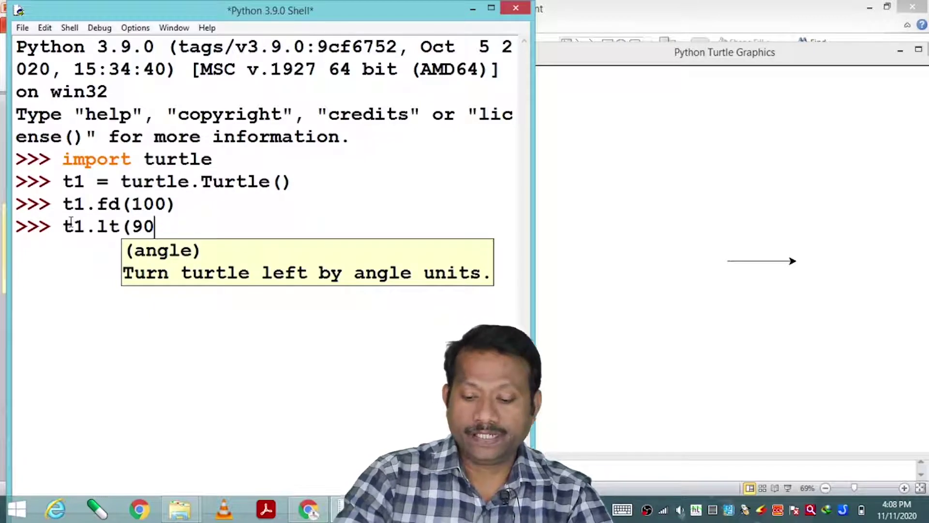
{"action": "type", "text": ")"}
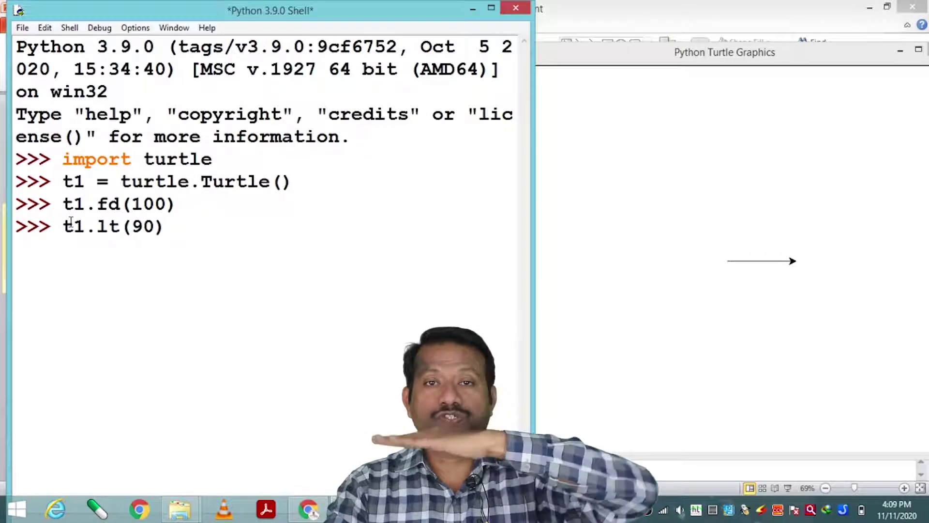
{"action": "key", "text": "Return"}
{"action": "type", "text": "t1.fd"}
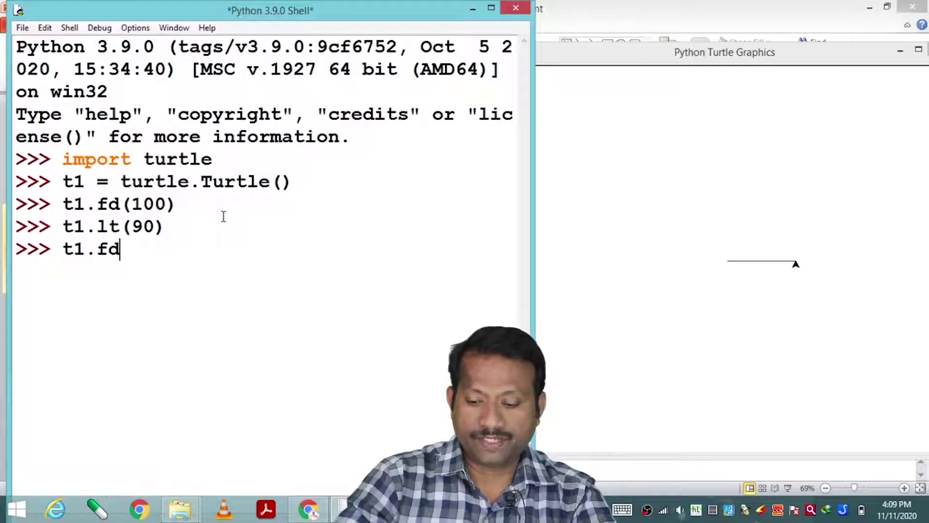
{"action": "type", "text": "("}
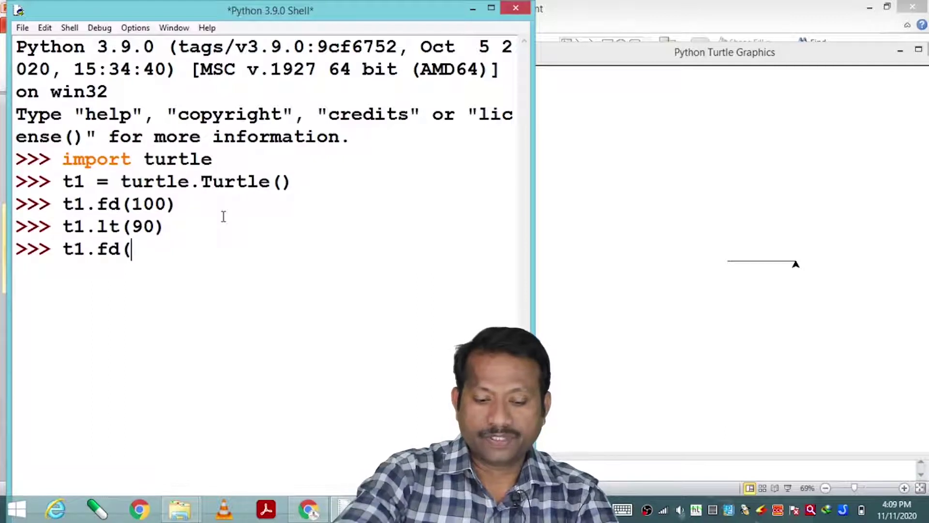
{"action": "type", "text": "100)"}
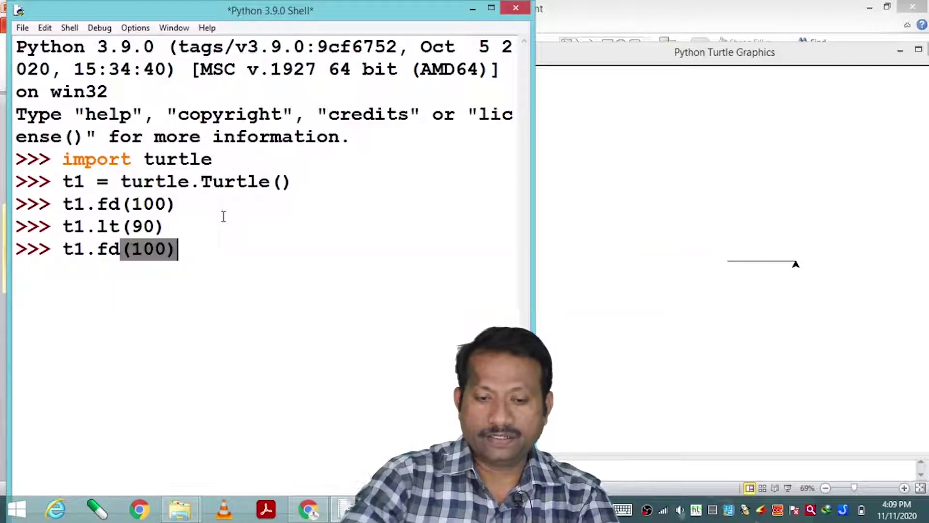
Step: Enter the remaining t1.fd(100) and t1.lt(90) commands to close the square
{"action": "key", "text": "Return"}
{"action": "type", "text": "t1.fd"}
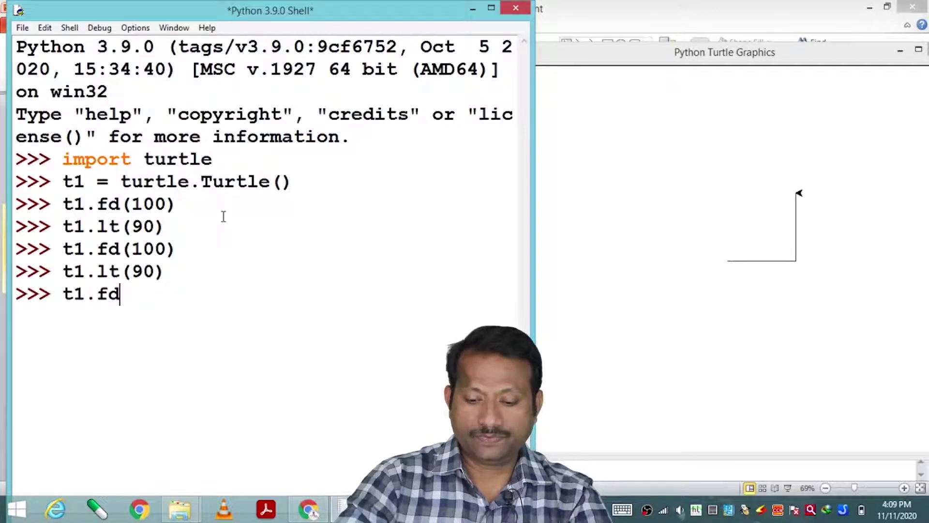
{"action": "type", "text": "(100"}
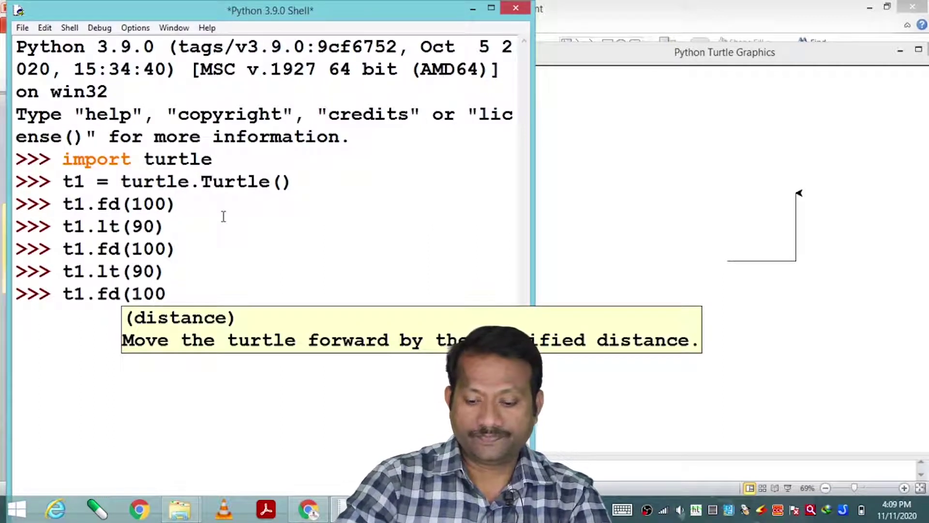
{"action": "type", "text": ")"}
{"action": "key", "text": "Return"}
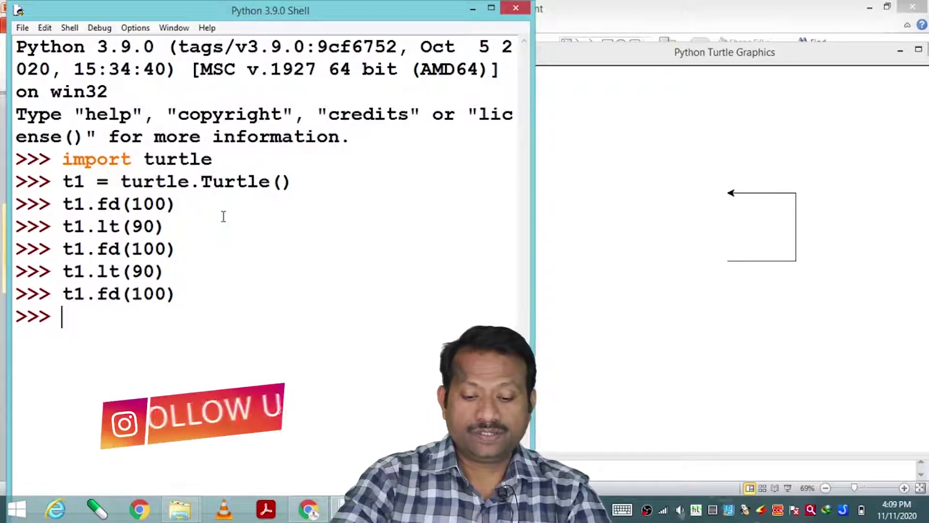
{"action": "type", "text": "t1."}
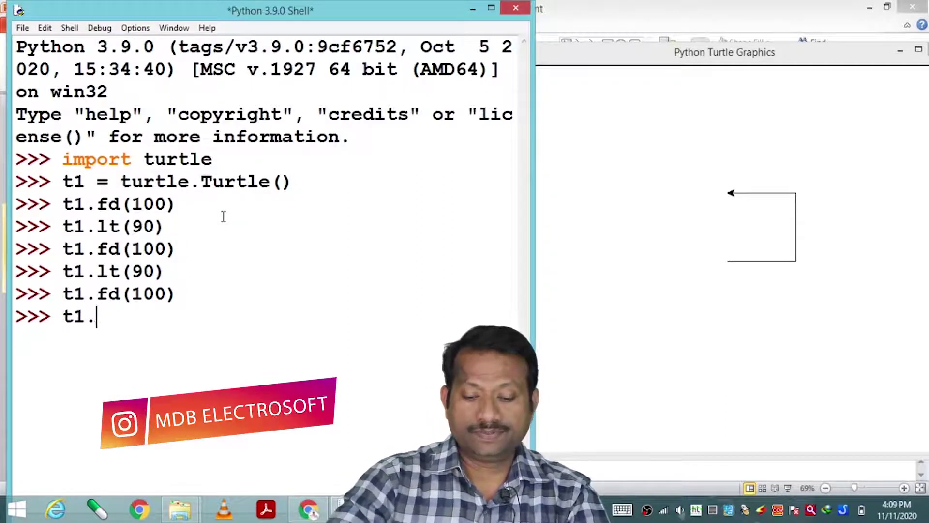
{"action": "type", "text": "lt"}
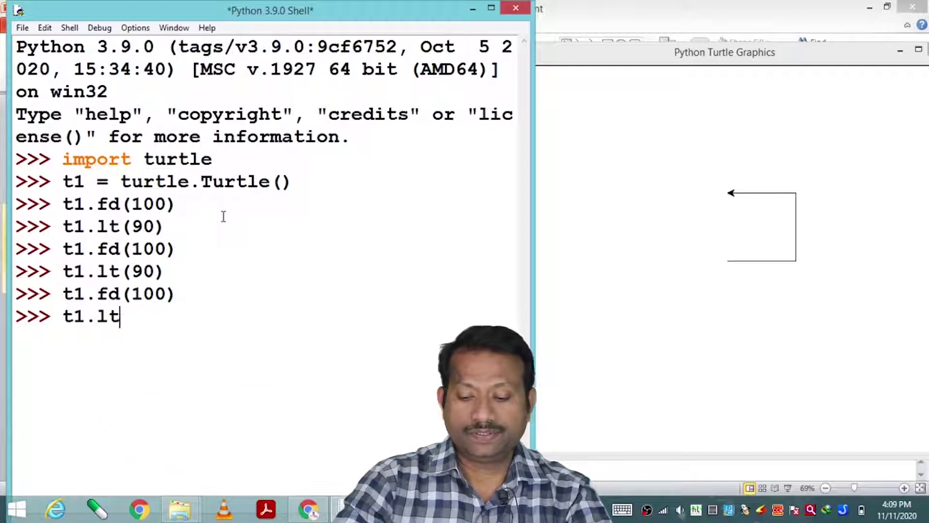
{"action": "type", "text": "(90"}
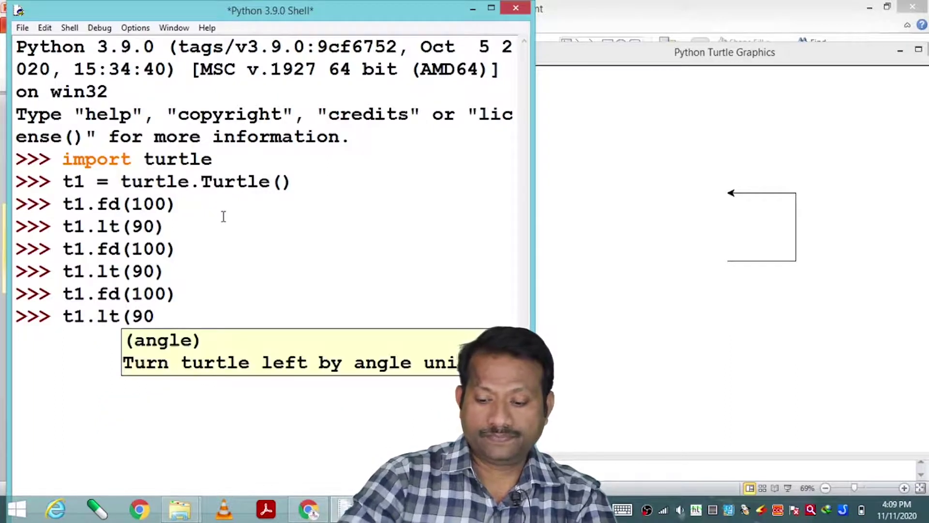
{"action": "type", "text": ")"}
{"action": "key", "text": "Return"}
{"action": "type", "text": "t1.fd"}
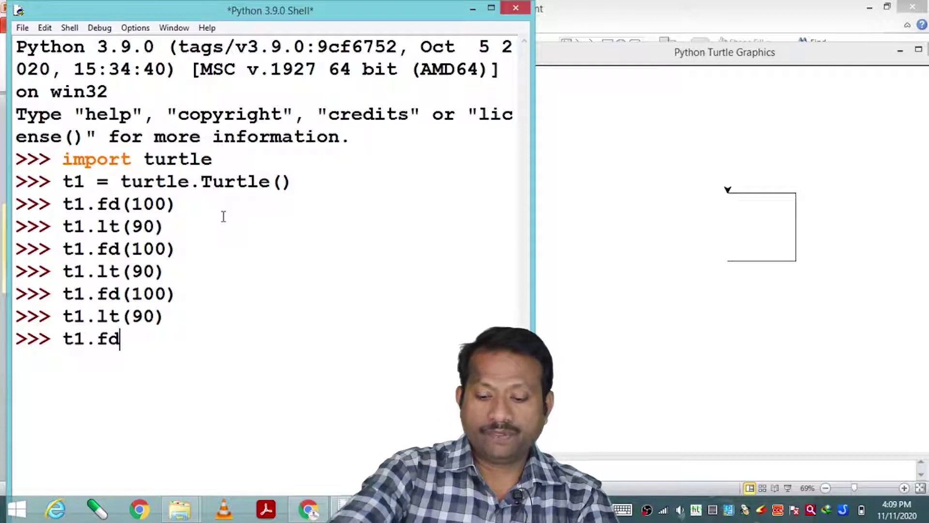
{"action": "type", "text": "(100"}
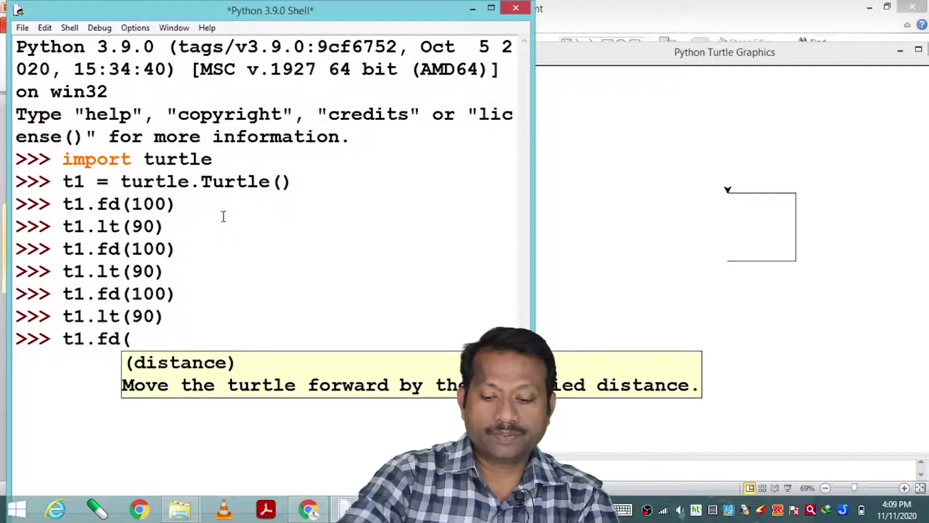
{"action": "type", "text": ")"}
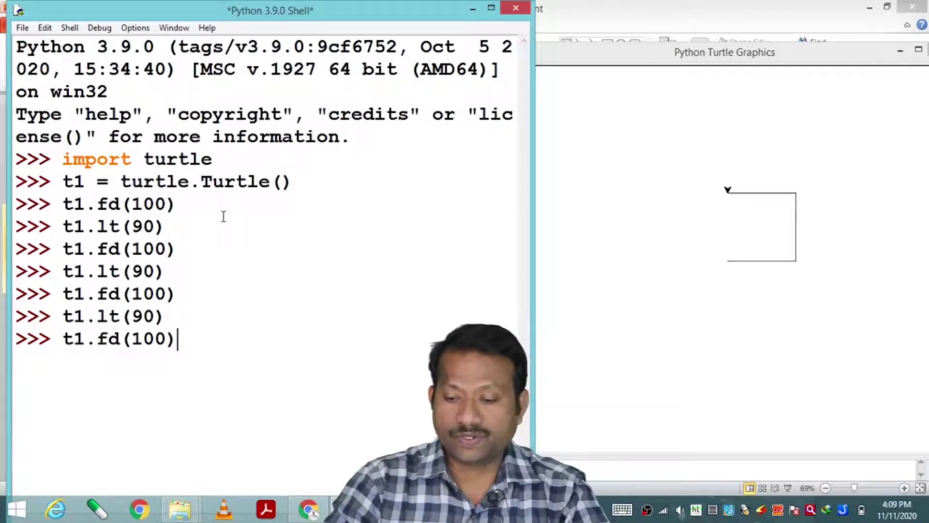
{"action": "key", "text": "Return"}
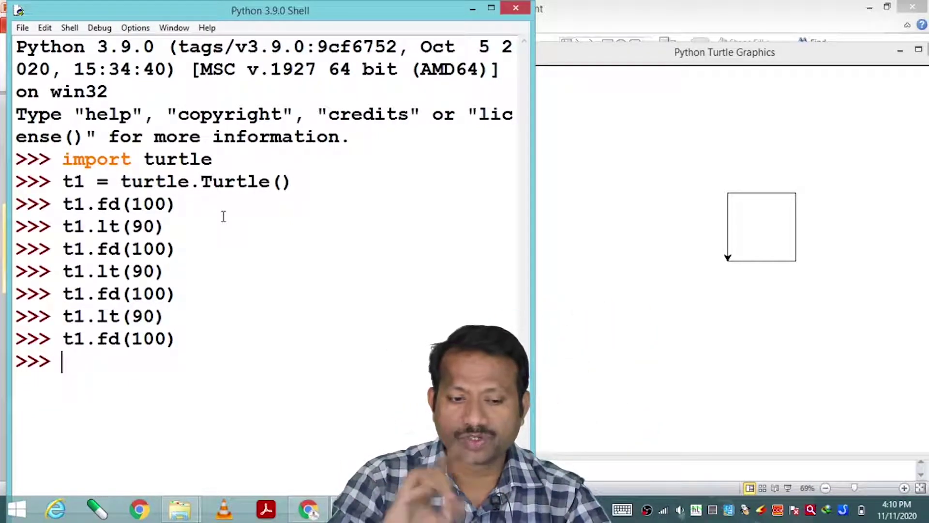
{"action": "type", "text": "t"}
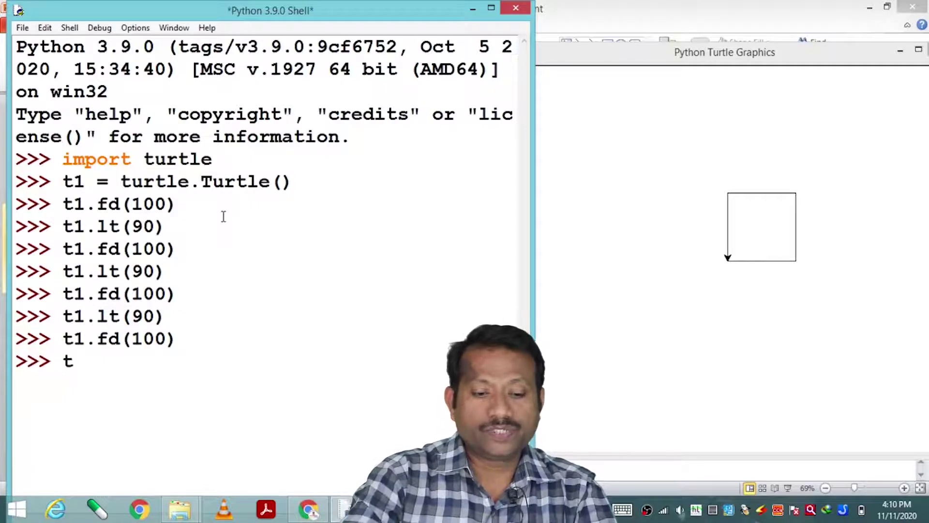
{"action": "type", "text": "1.goto"}
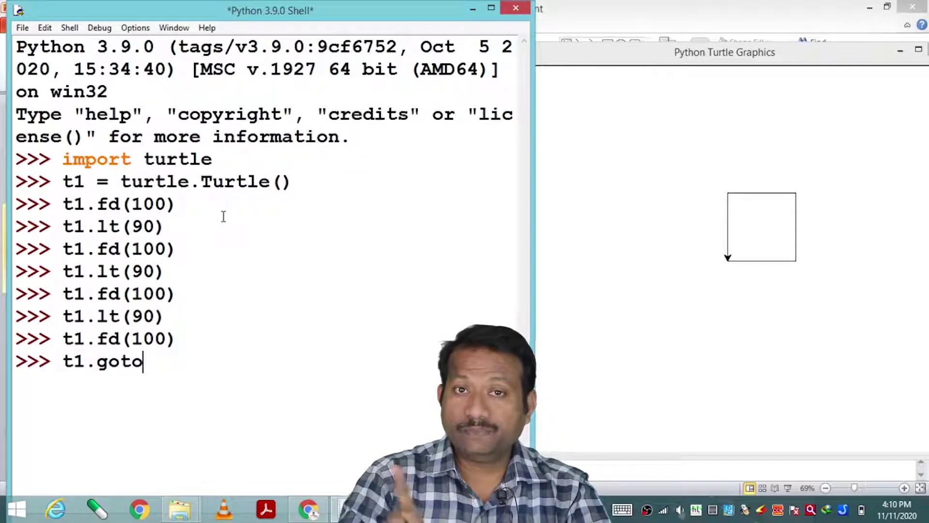
{"action": "type", "text": "()"}
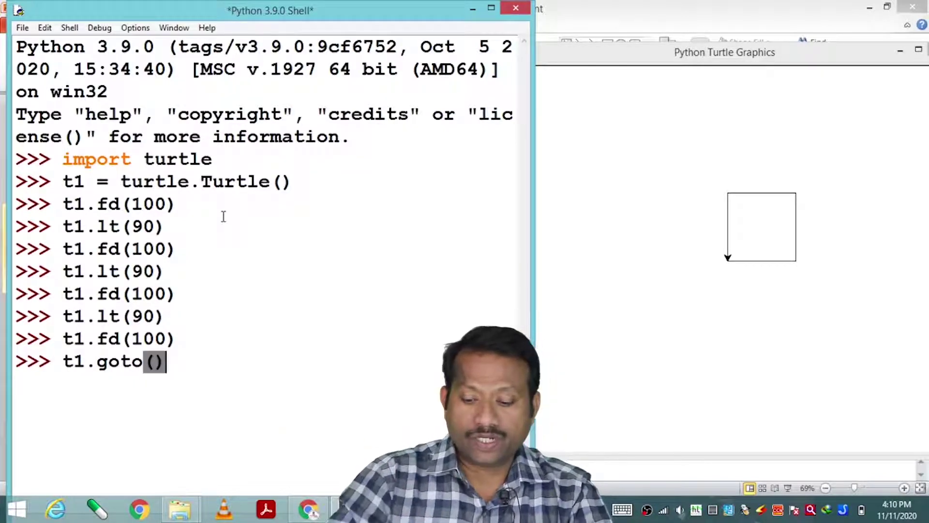
Step: Run t1.goto(-100,100) to draw a diagonal line away from the square
{"action": "key", "text": "Left"}
{"action": "type", "text": "-100"}
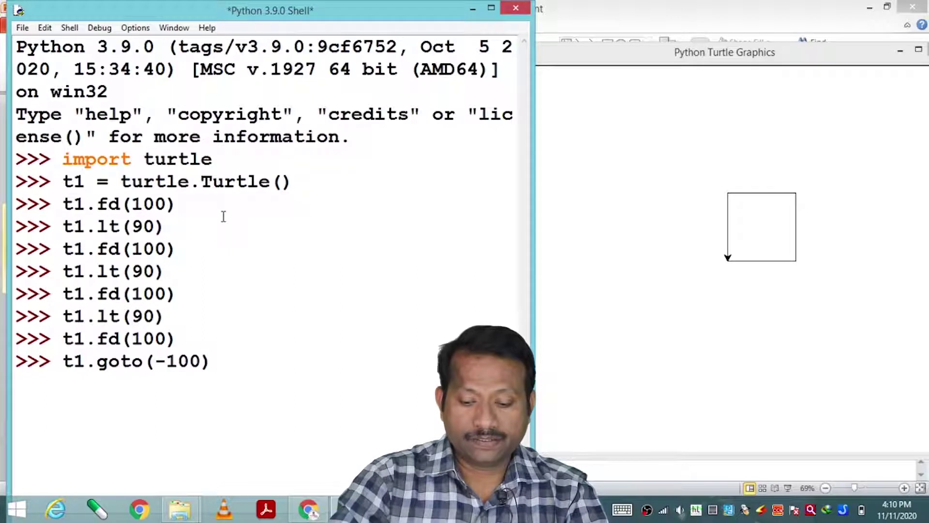
{"action": "type", "text": ",100"}
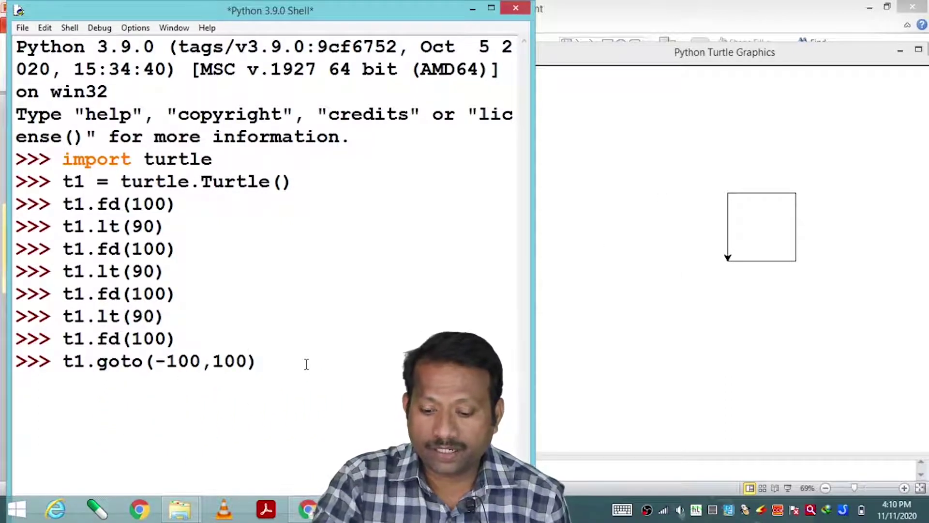
{"action": "key", "text": "Return"}
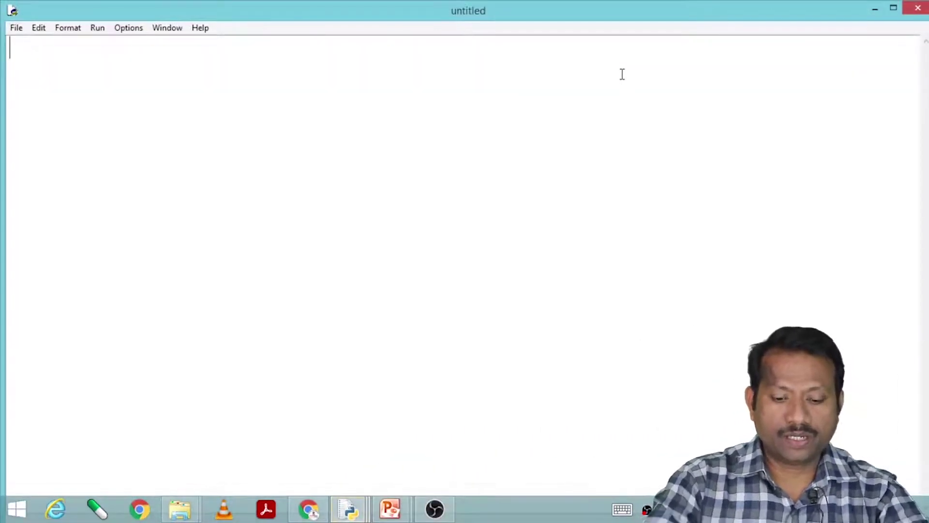
{"action": "type", "text": "import "}
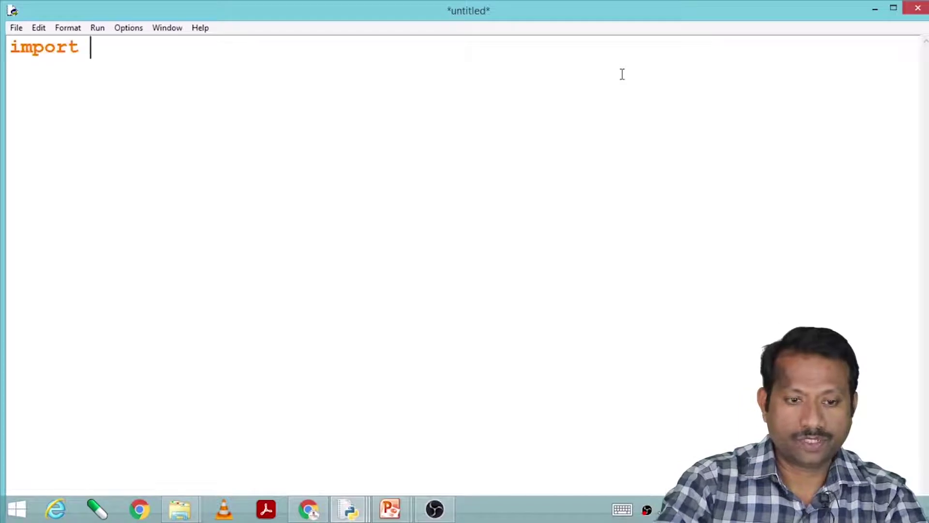
{"action": "type", "text": "turtle as t"}
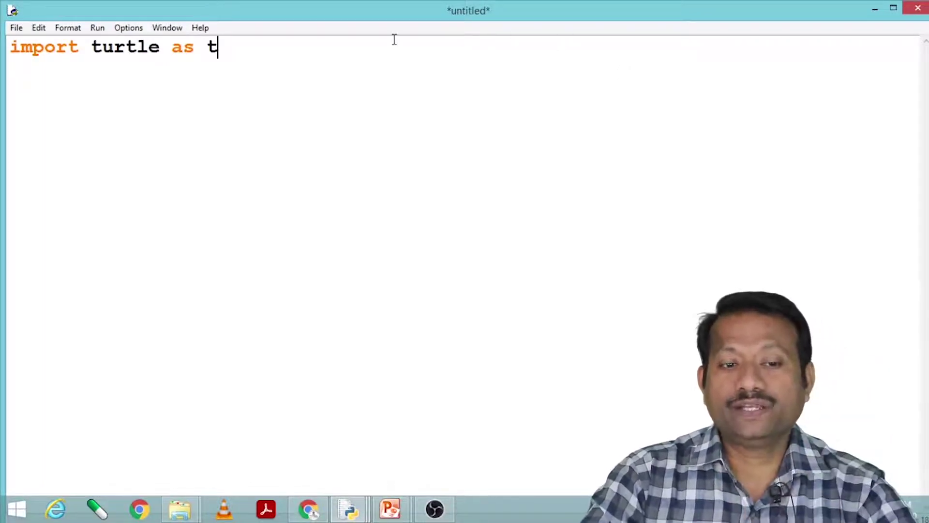
Step: Write 'import turtle as t' and 't1 = t.Turtle()', followed by blank lines
{"action": "left_click", "coordinate": [168, 46]}
{"action": "left_click", "coordinate": [223, 48]}
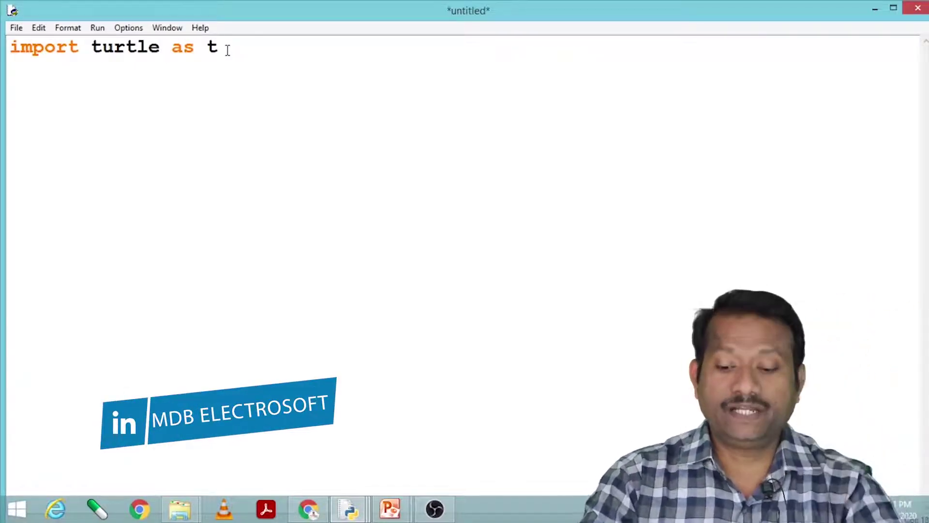
{"action": "key", "text": "Return"}
{"action": "type", "text": "t1"}
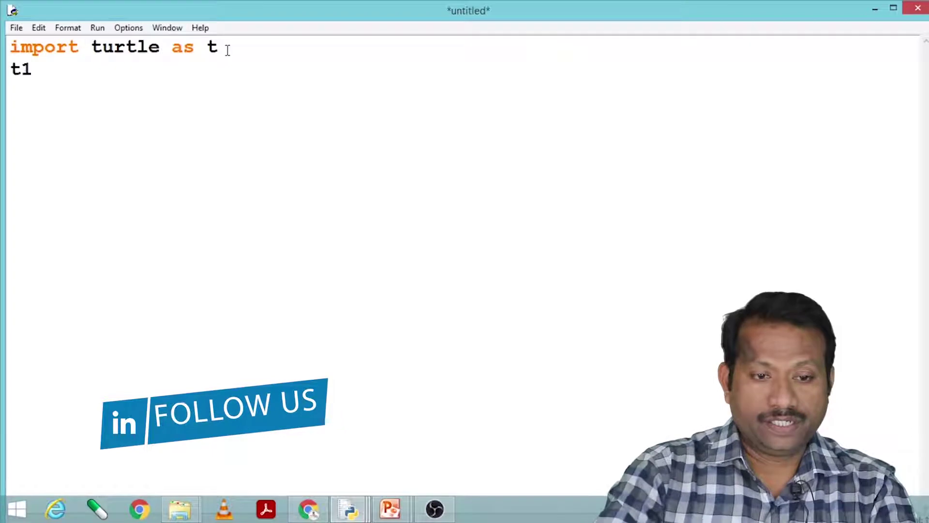
{"action": "type", "text": " = t.Tu"}
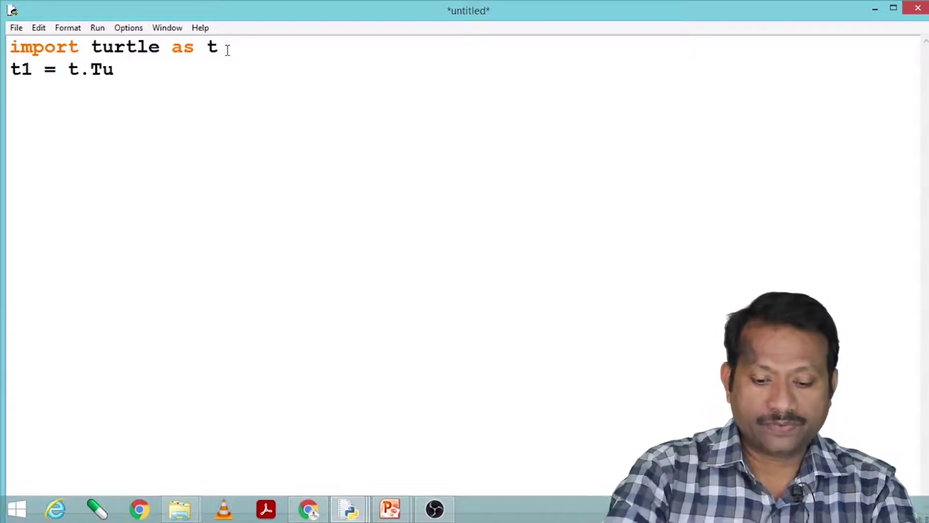
{"action": "type", "text": "rtle"}
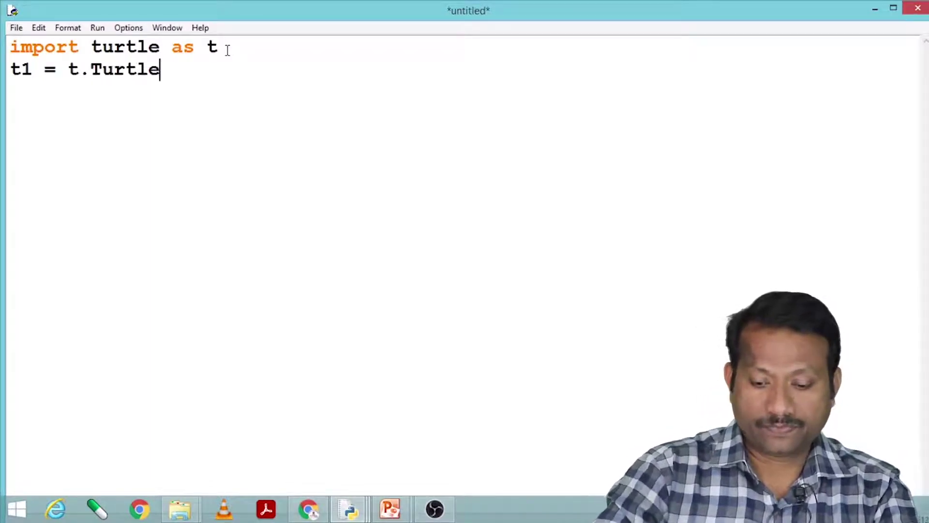
{"action": "type", "text": "()"}
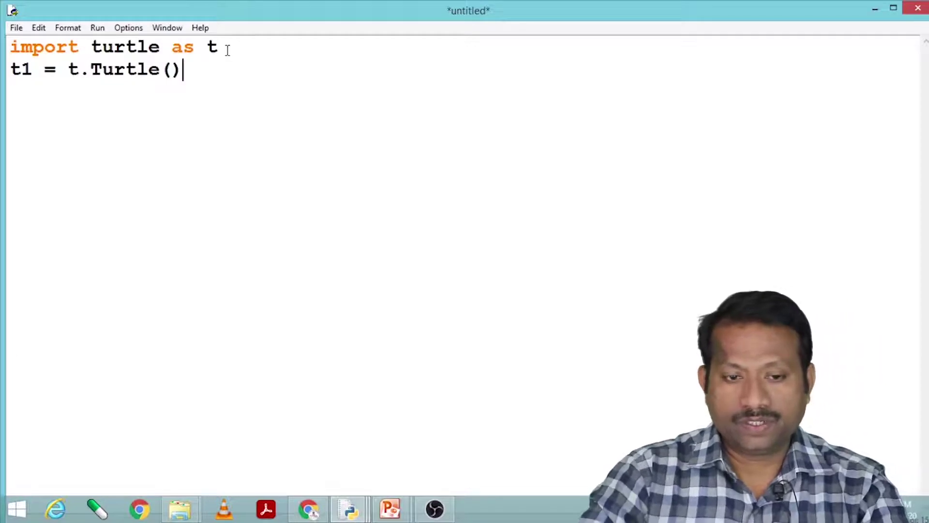
{"action": "key", "text": "Return"}
{"action": "key", "text": "Return"}
{"action": "type", "text": "for i in"}
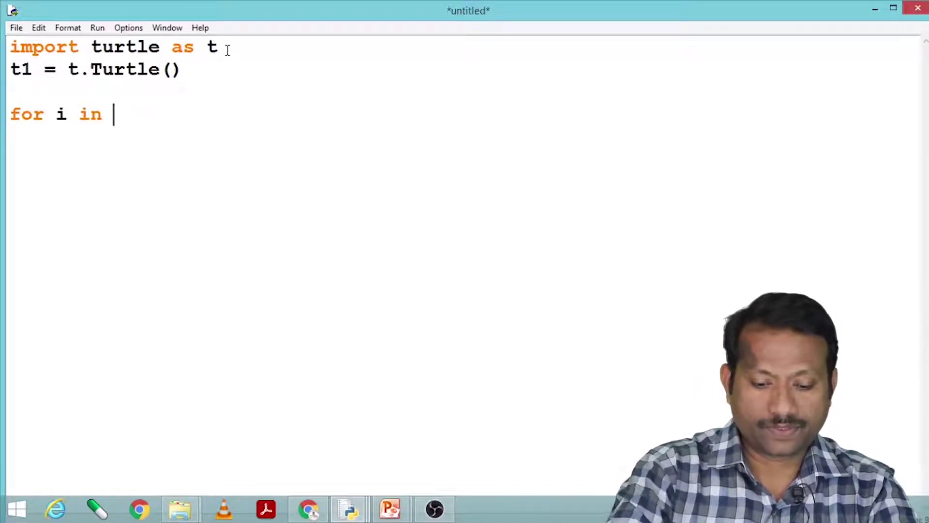
{"action": "type", "text": "range"}
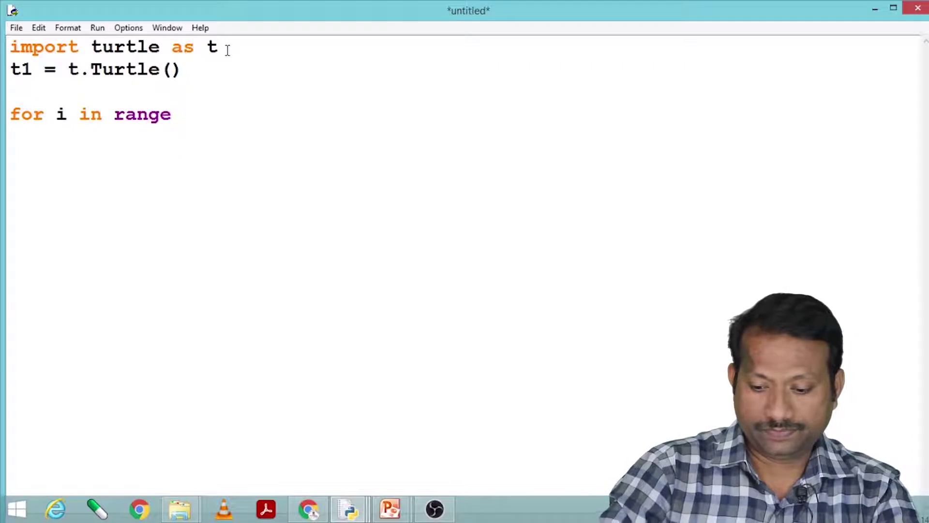
{"action": "type", "text": "(4"}
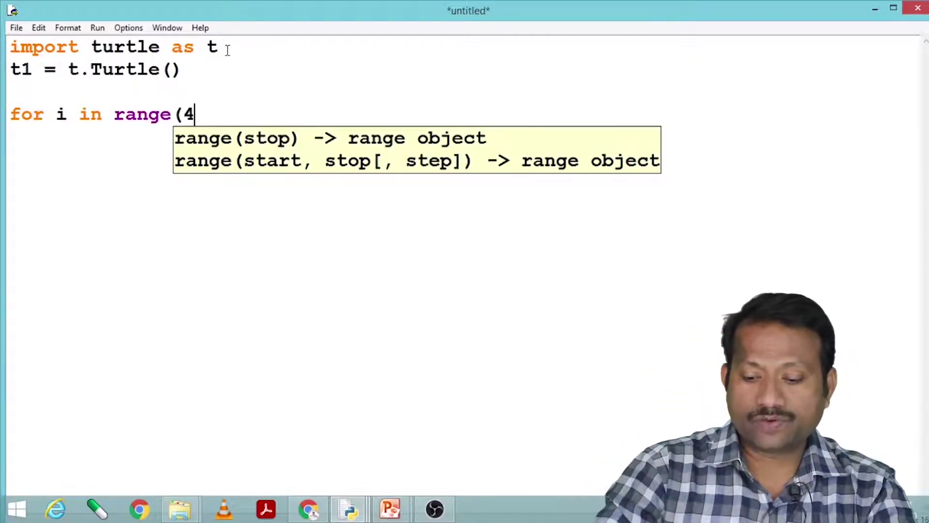
{"action": "type", "text": "):"}
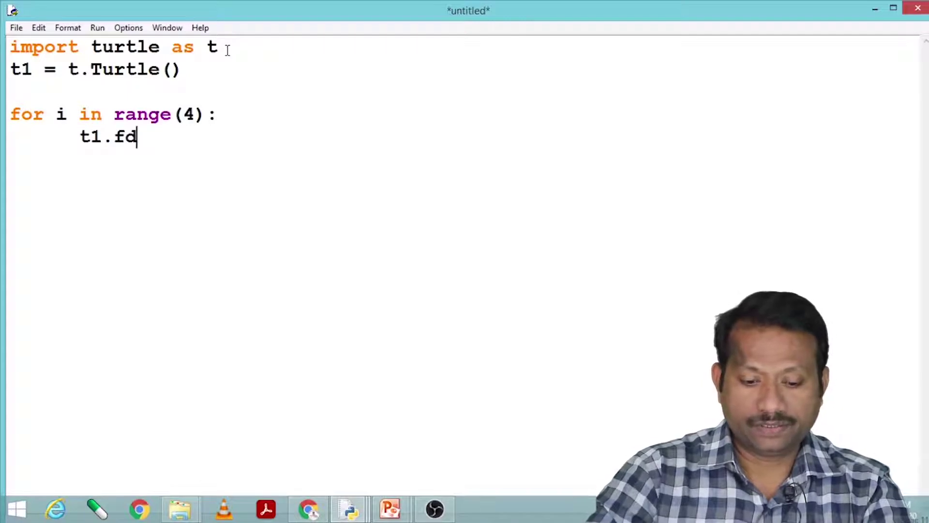
{"action": "type", "text": "(100"}
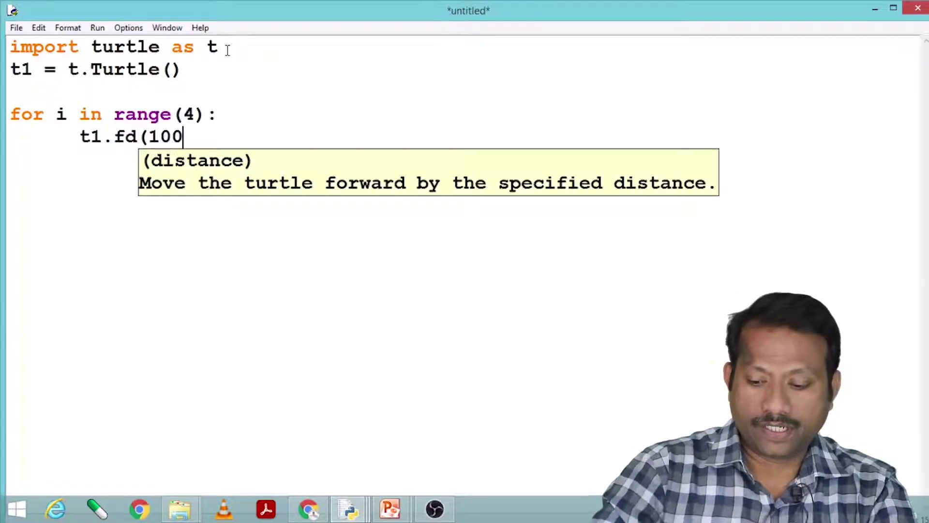
{"action": "type", "text": ") t1."}
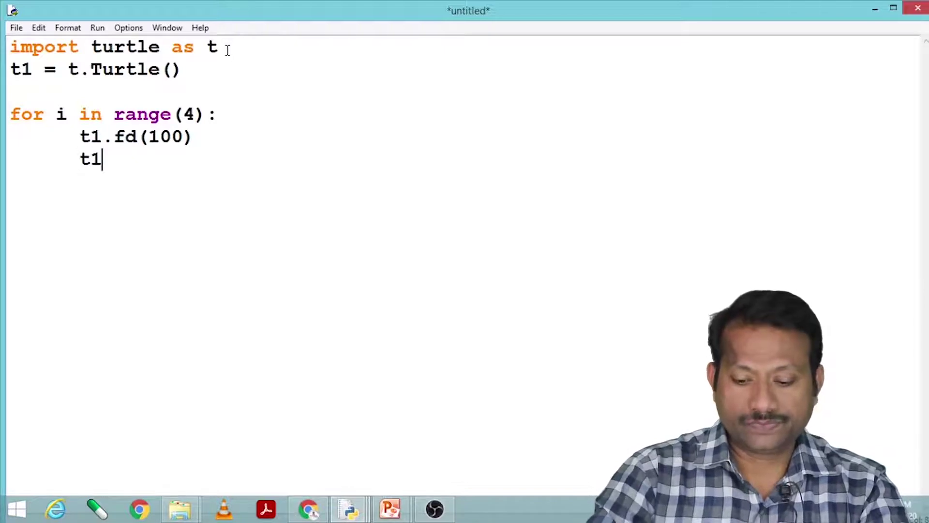
{"action": "type", "text": "lt"}
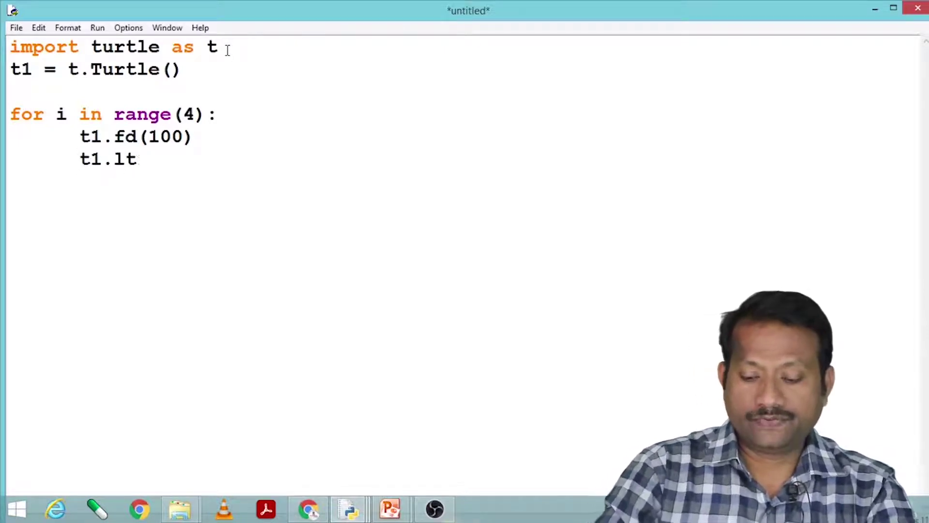
{"action": "type", "text": "("}
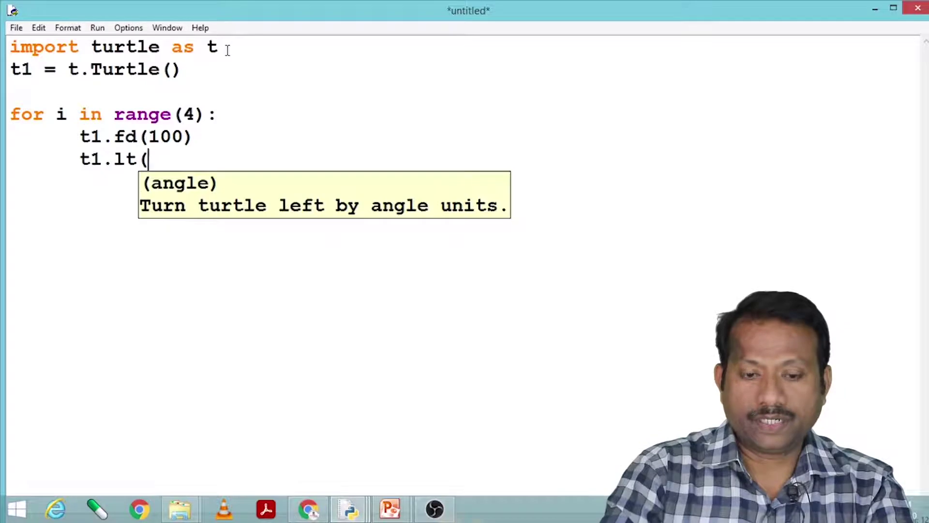
{"action": "type", "text": "90)"}
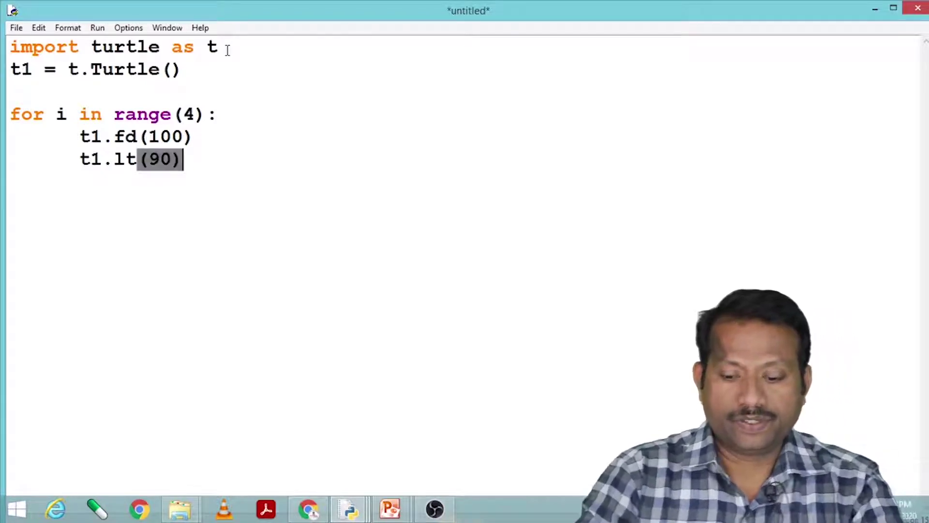
Step: Run the loop script, saving it as square.py over the existing file
{"action": "left_click", "coordinate": [97, 28]}
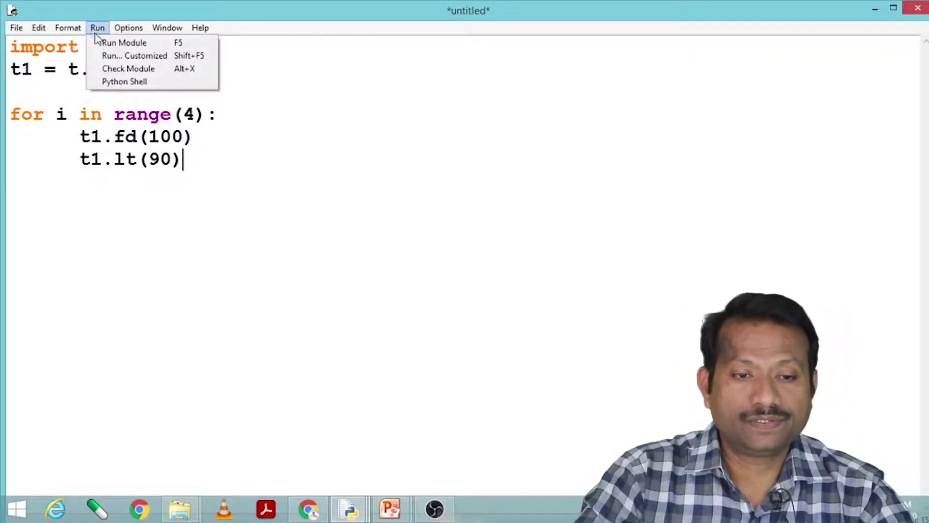
{"action": "left_click", "coordinate": [116, 42]}
{"action": "left_click", "coordinate": [447, 306]}
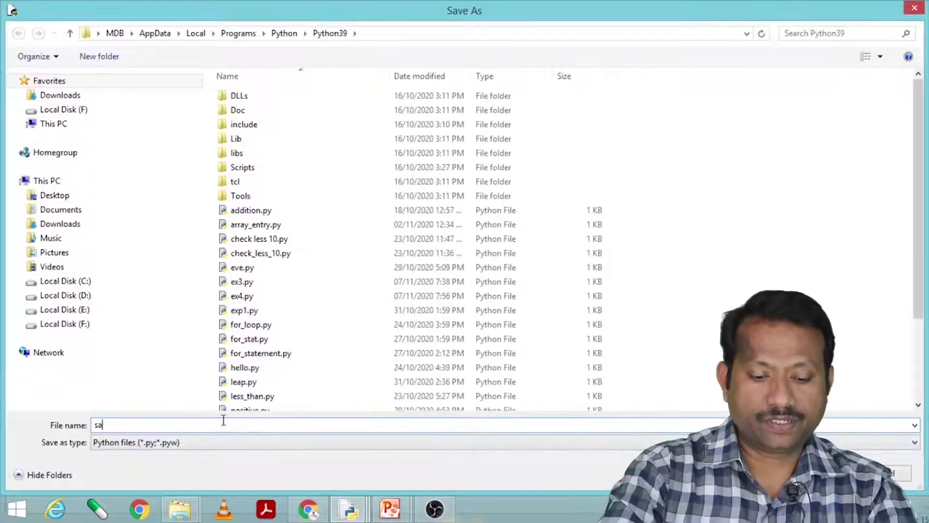
{"action": "type", "text": "qu"}
{"action": "key", "text": "Down"}
{"action": "key", "text": "Return"}
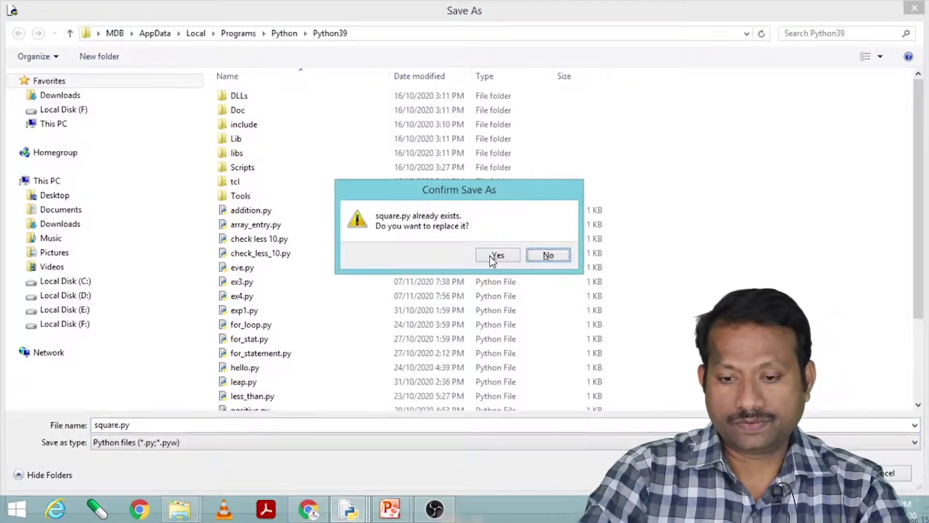
{"action": "left_click", "coordinate": [496, 255]}
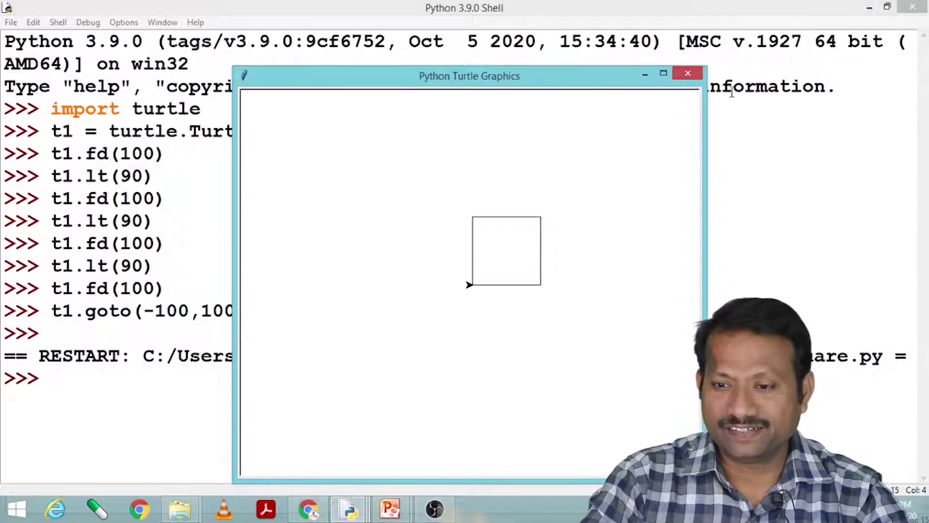
Step: Close the Turtle window, hide the shell, and add a new line in square.py
{"action": "left_click", "coordinate": [688, 75]}
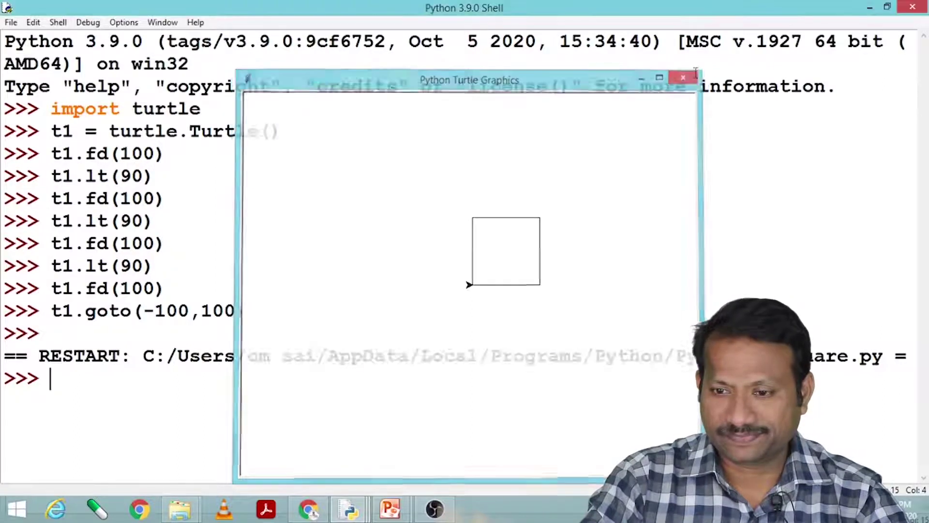
{"action": "left_click", "coordinate": [870, 8]}
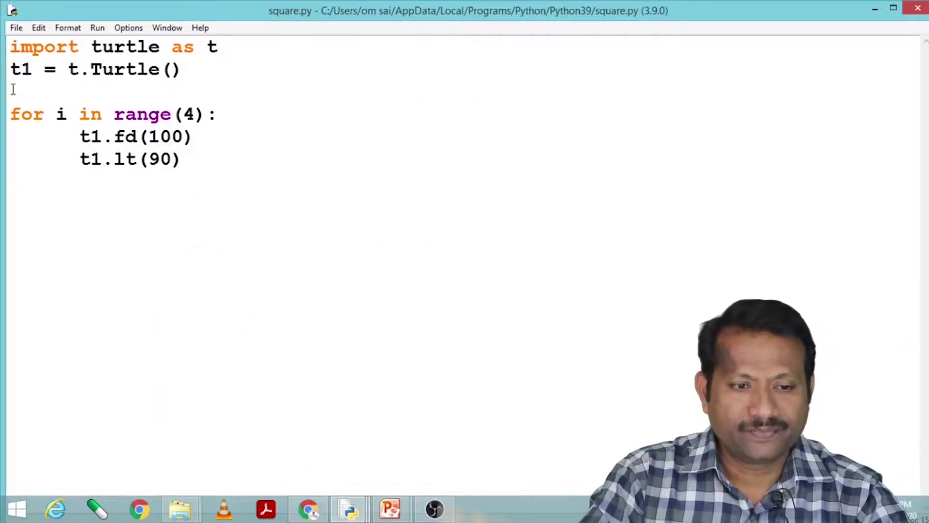
{"action": "key", "text": "Return"}
{"action": "type", "text": "t1.rt"}
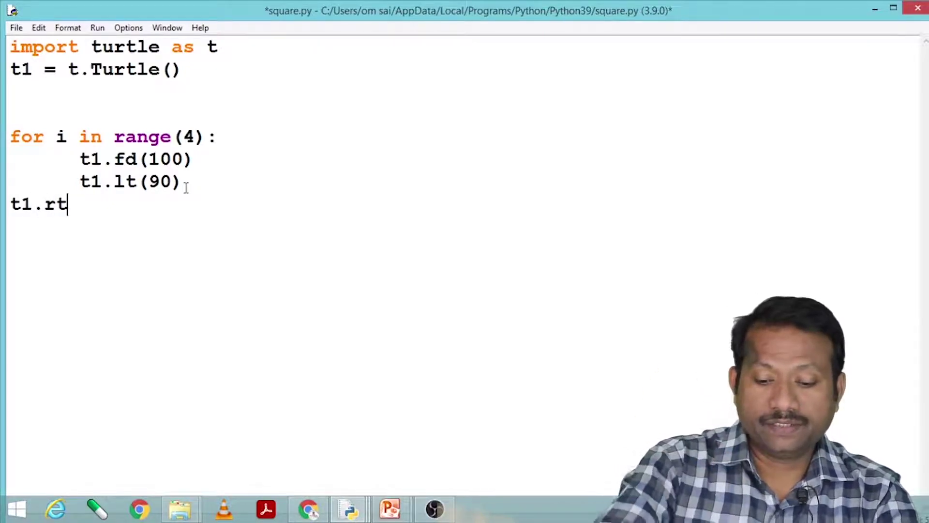
{"action": "type", "text": "(10"}
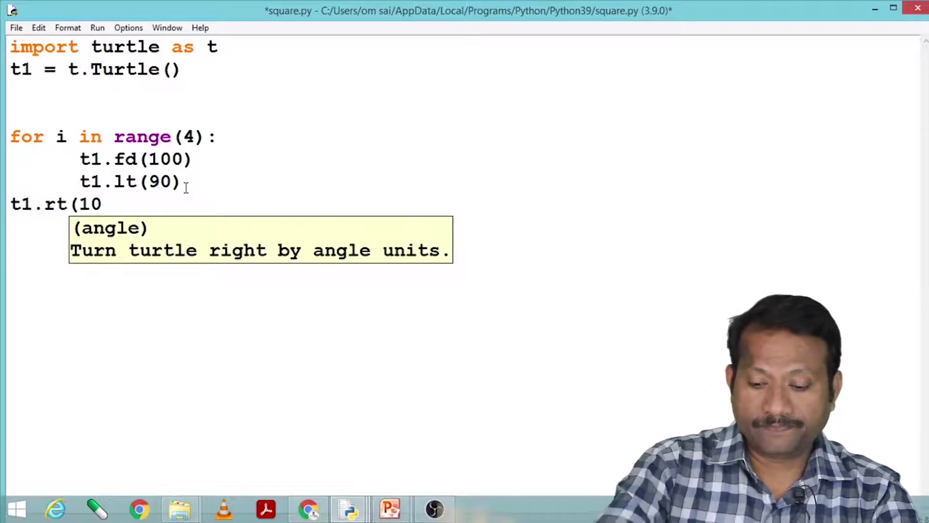
{"action": "type", "text": ")"}
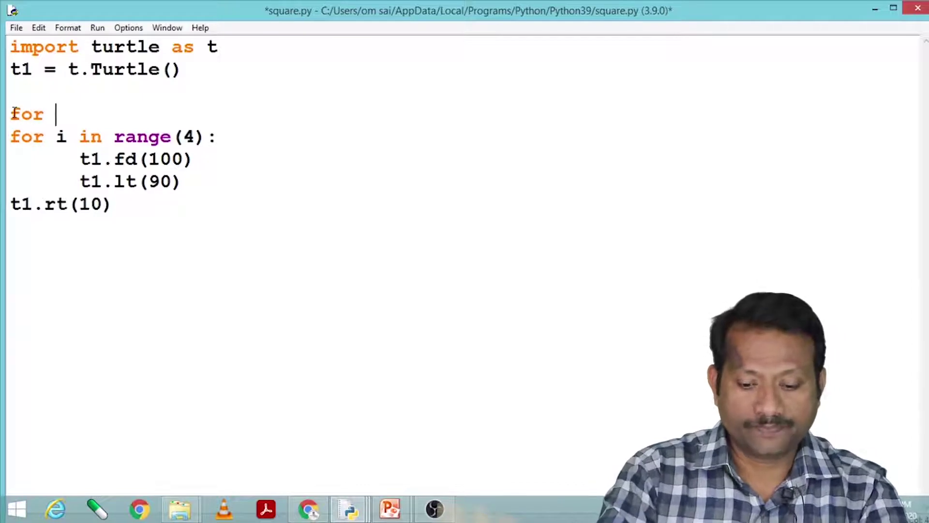
{"action": "type", "text": "r"}
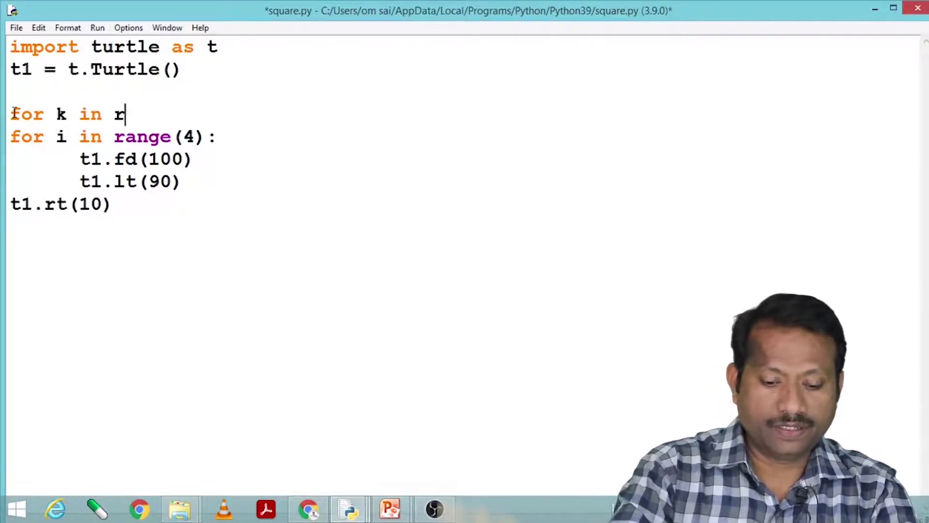
{"action": "type", "text": "ange"}
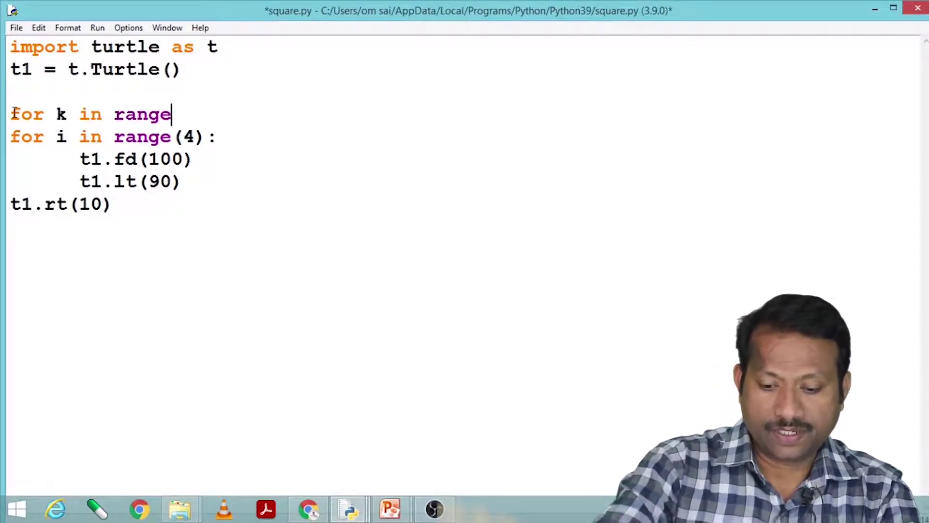
{"action": "type", "text": "*"}
Step: Nest the square loop and t1.rt(10) one level deeper under for k in range(40):
{"action": "key", "text": "BackSpace"}
{"action": "type", "text": "("}
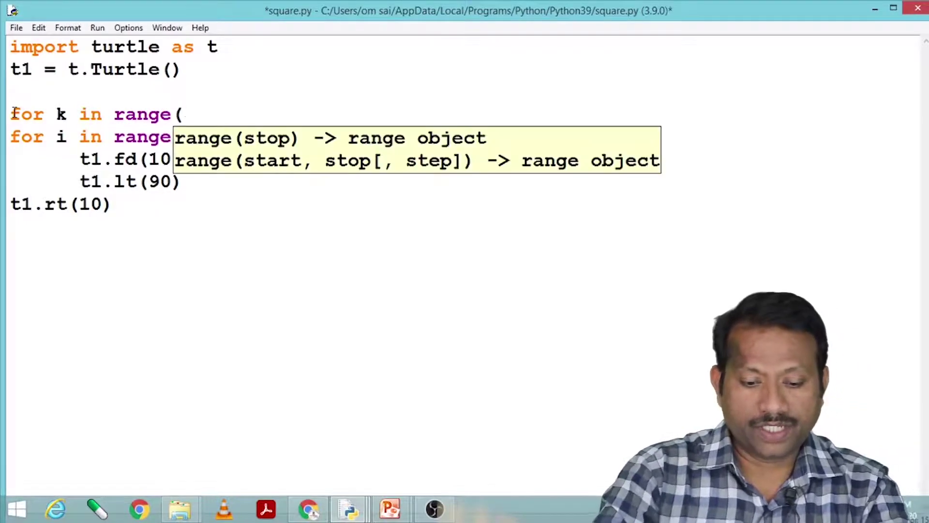
{"action": "type", "text": "40):"}
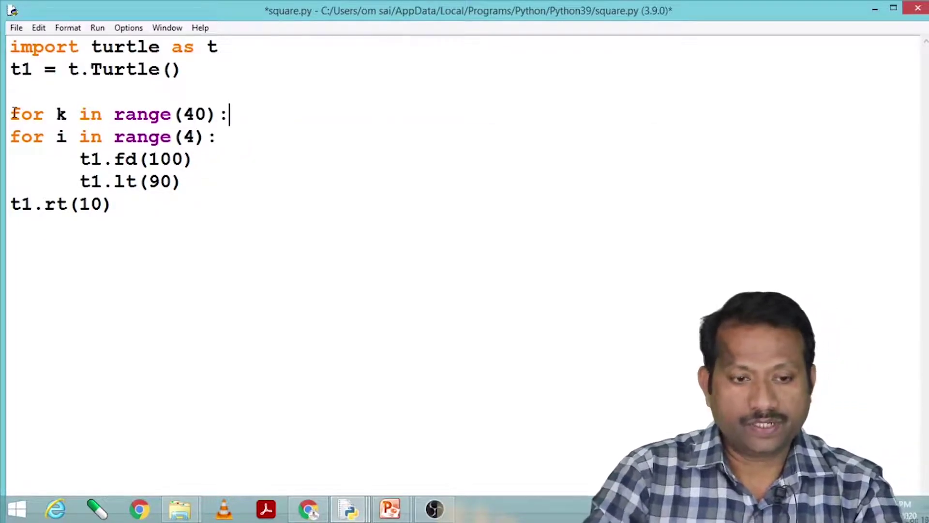
{"action": "key", "text": "Return"}
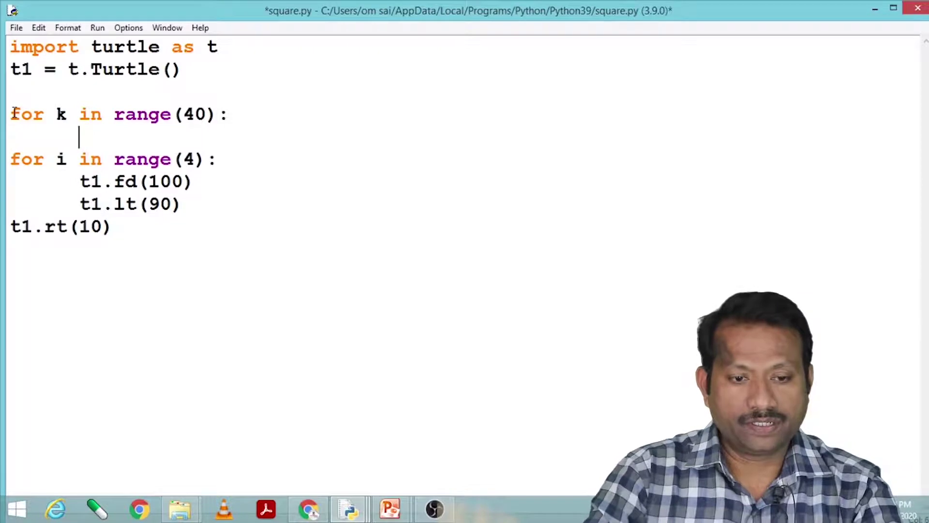
{"action": "key", "text": "Delete"}
{"action": "key", "text": "Delete"}
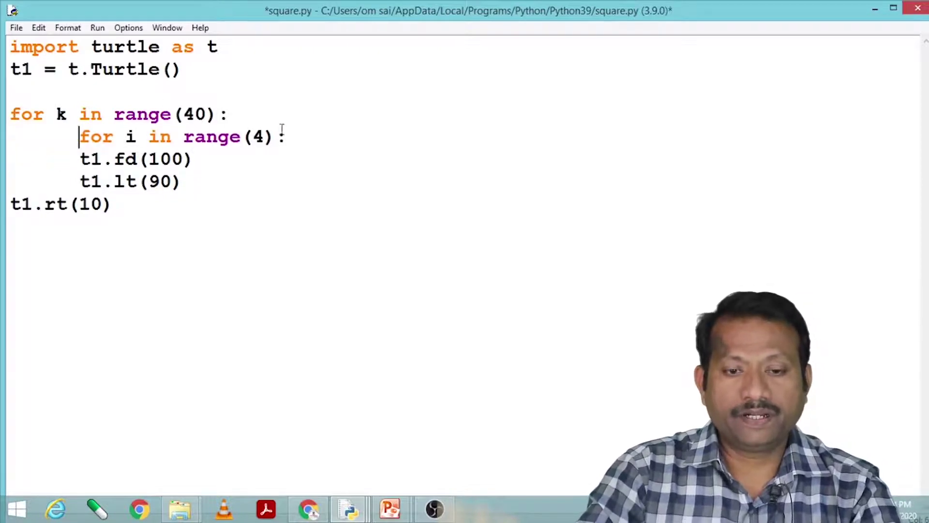
{"action": "key", "text": "Tab"}
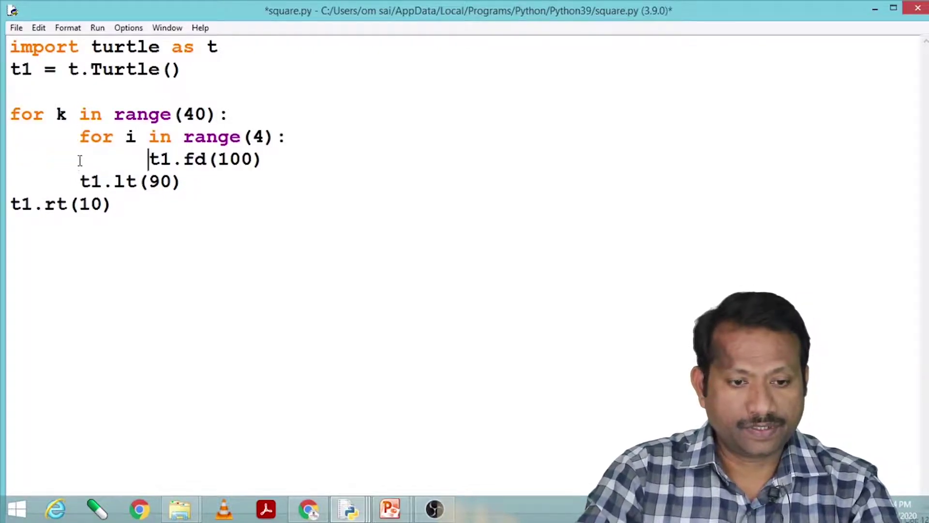
{"action": "key", "text": "Tab"}
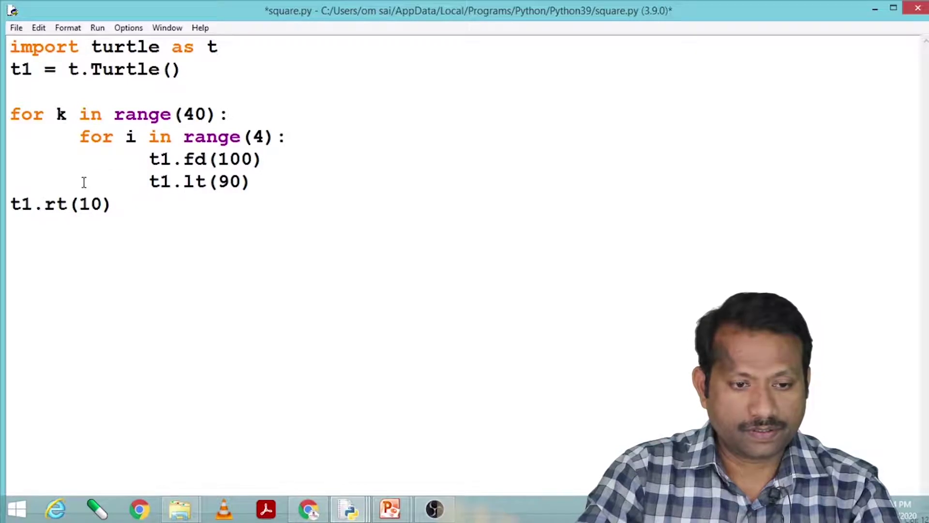
{"action": "key", "text": "Tab"}
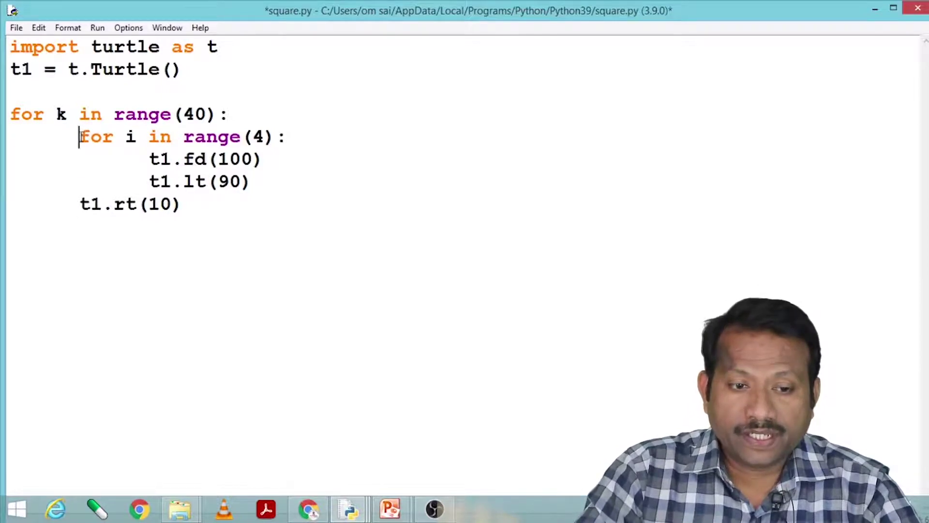
{"action": "left_click_drag", "start_coordinate": [80, 136], "coordinate": [196, 205]}
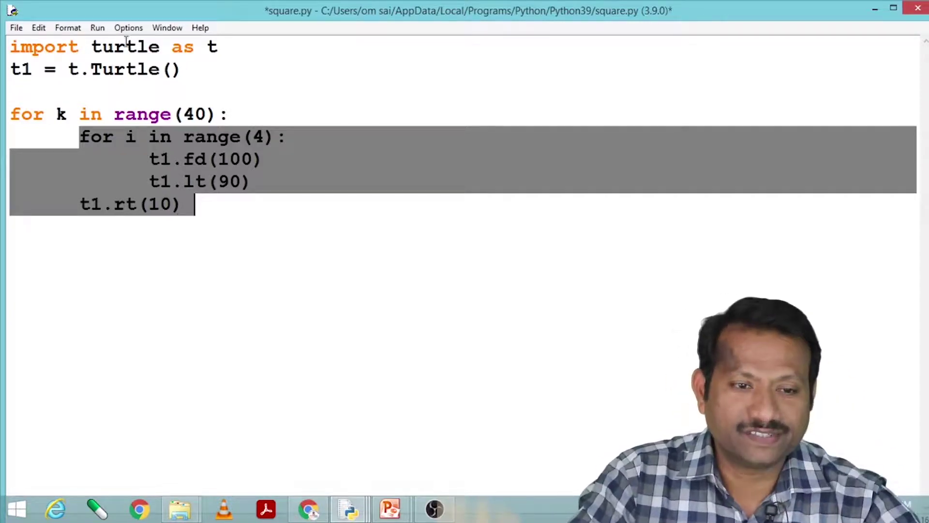
{"action": "left_click", "coordinate": [97, 28]}
Step: Save square.py and run it as a module to start drawing in Turtle Graphics
{"action": "left_click", "coordinate": [117, 42]}
{"action": "left_click", "coordinate": [448, 306]}
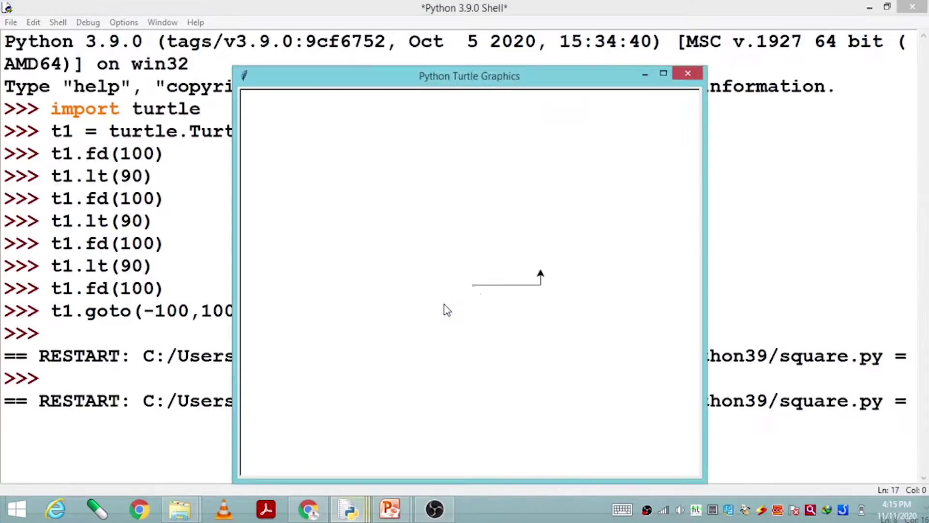